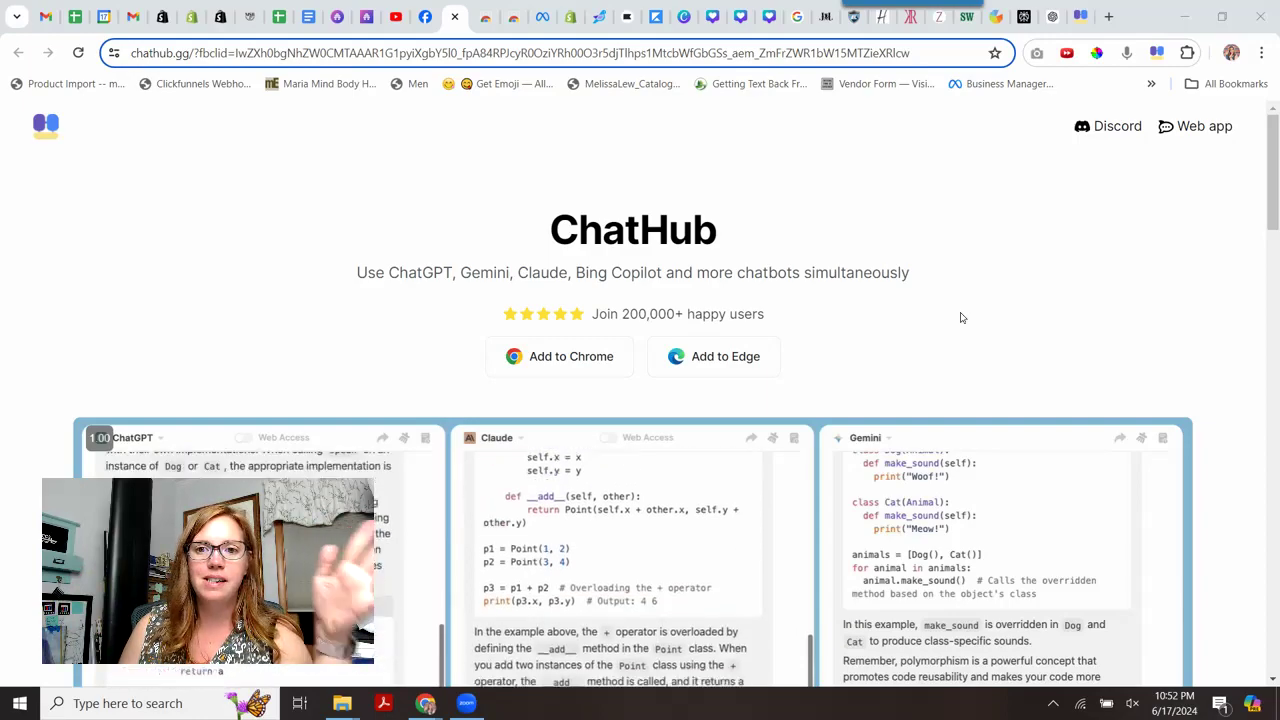
Open ChatHub's Chrome Web Store listing (already added, 4.6 rating, 200,000 users) and browse its description.
{"action": "scroll", "coordinate": [940, 318], "scroll_direction": "down", "scroll_amount": 3}
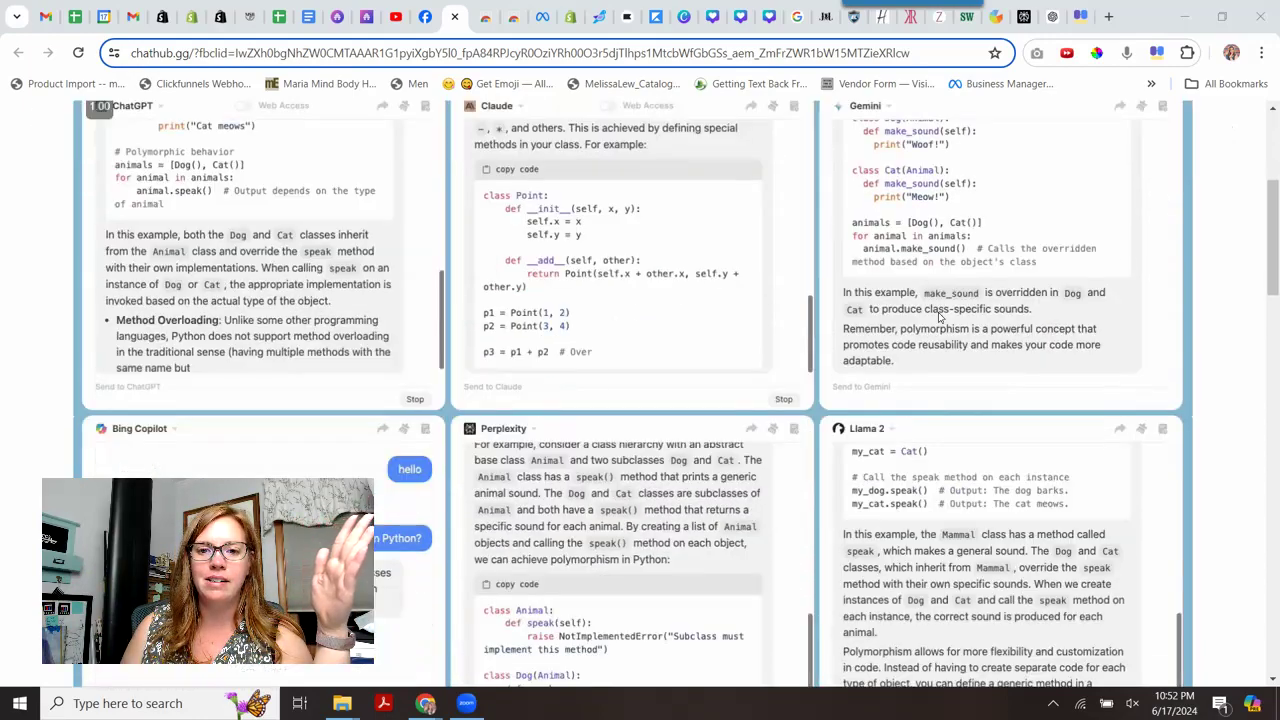
{"action": "scroll", "coordinate": [938, 318], "scroll_direction": "down", "scroll_amount": 10}
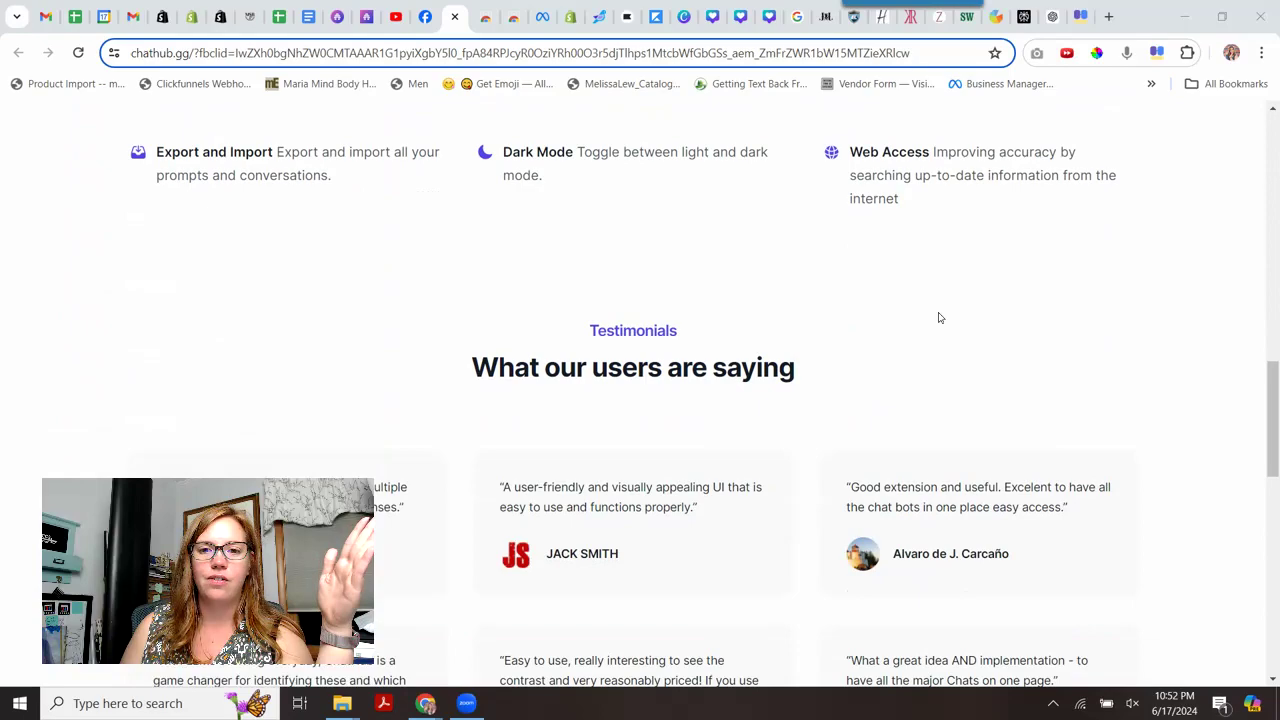
{"action": "scroll", "coordinate": [938, 318], "scroll_direction": "down", "scroll_amount": 6}
{"action": "scroll", "coordinate": [938, 318], "scroll_direction": "up", "scroll_amount": 10}
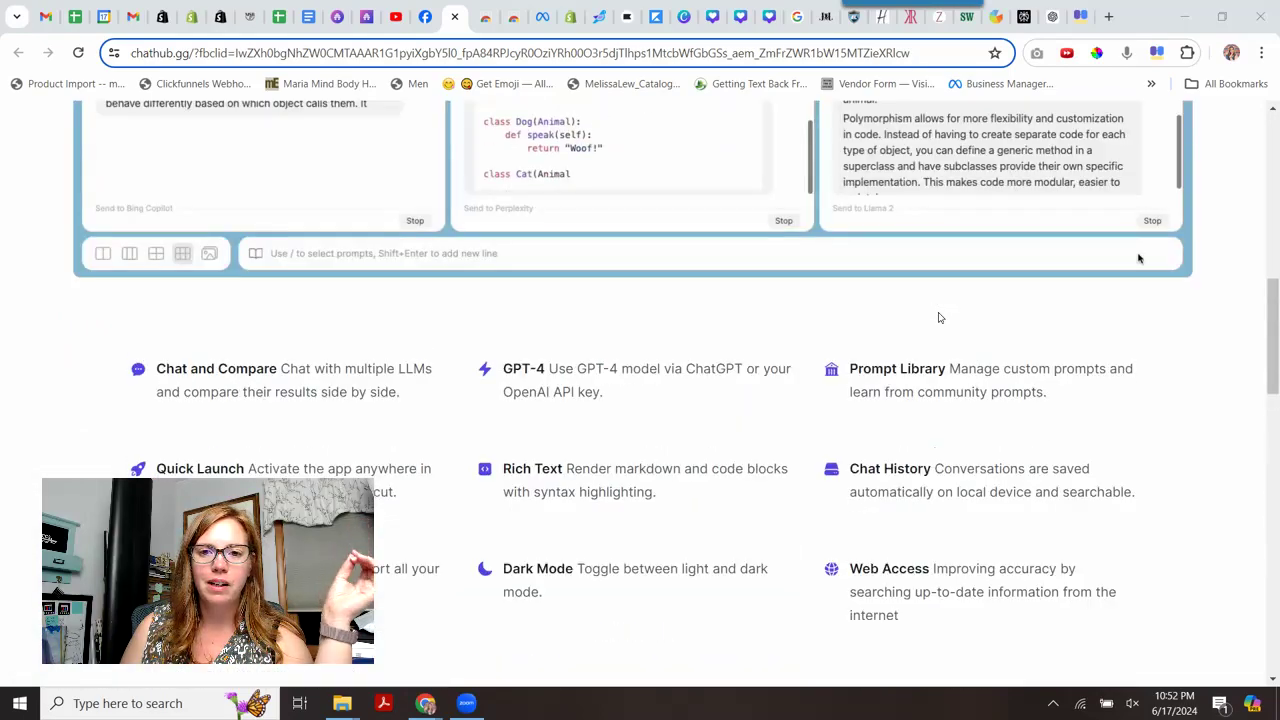
{"action": "scroll", "coordinate": [938, 318], "scroll_direction": "up", "scroll_amount": 7}
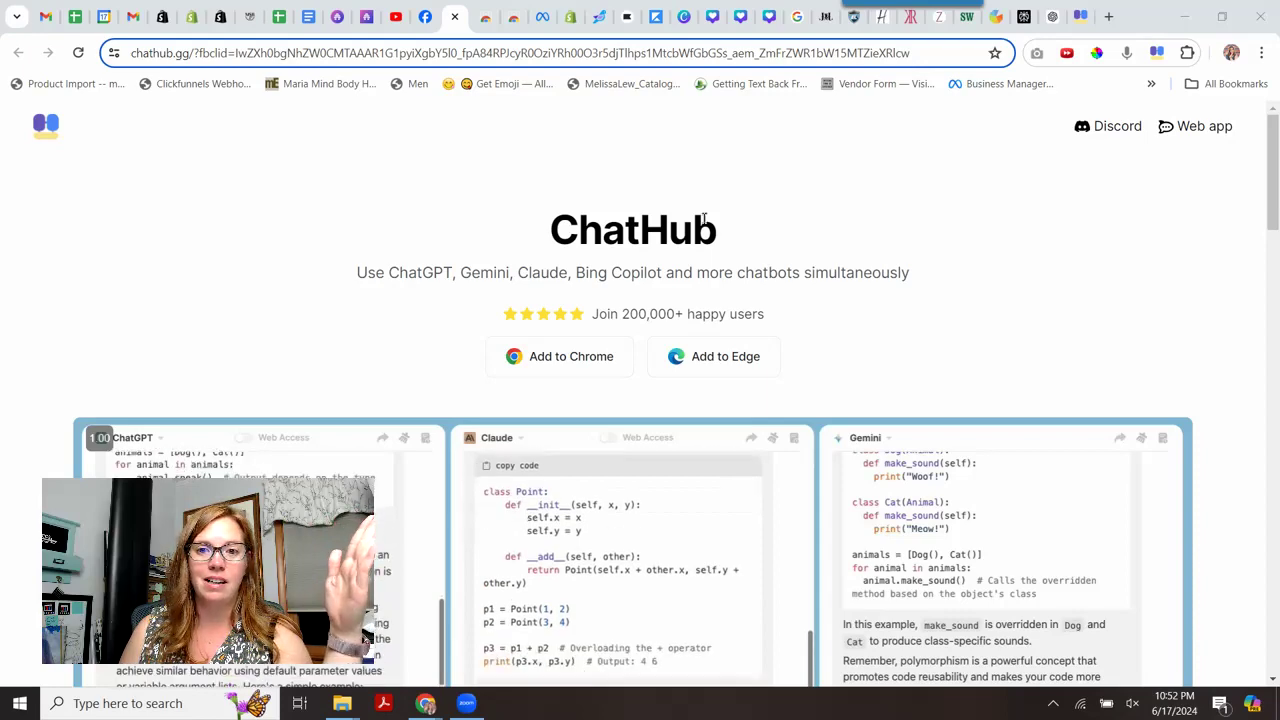
{"action": "left_click", "coordinate": [586, 357]}
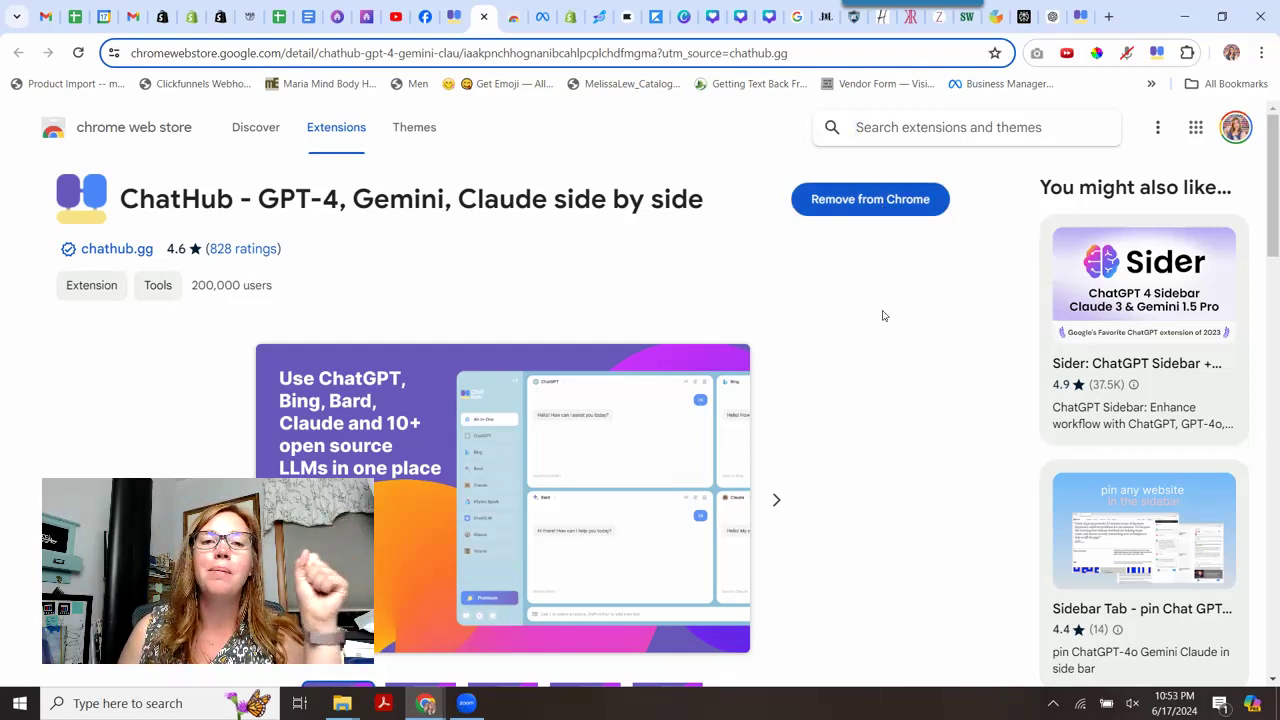
{"action": "scroll", "coordinate": [942, 336], "scroll_direction": "down", "scroll_amount": 1}
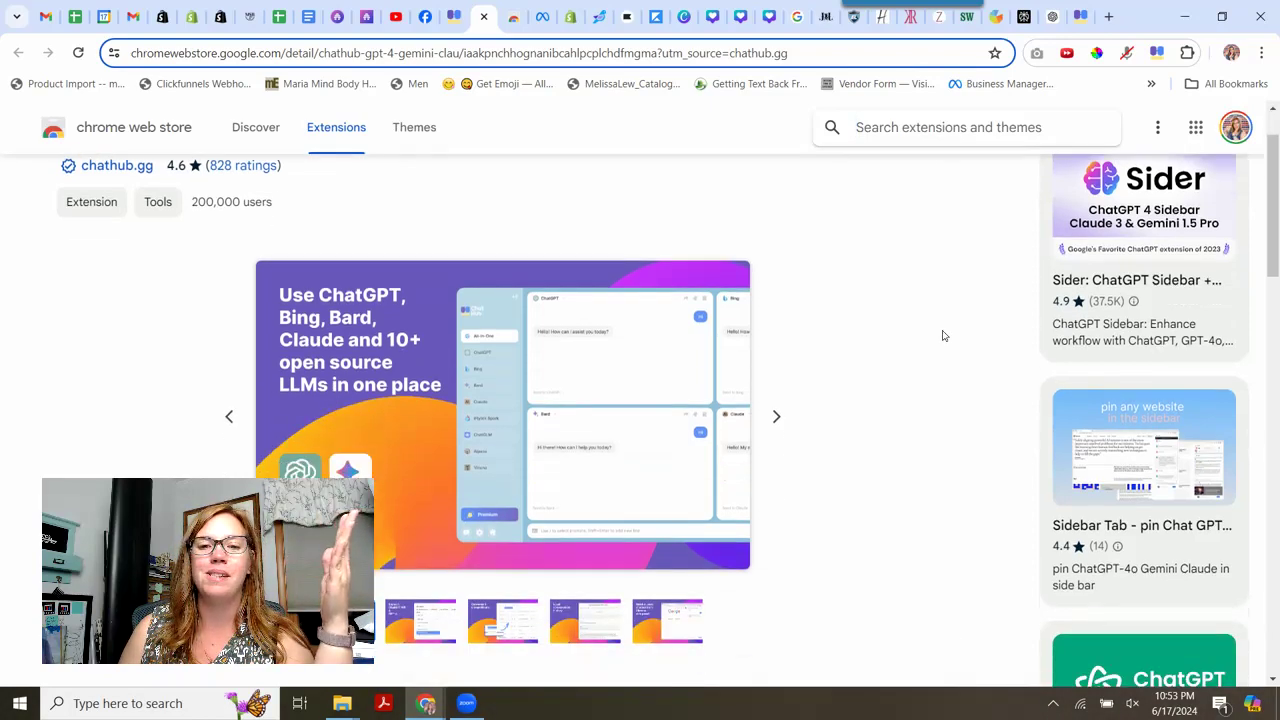
{"action": "scroll", "coordinate": [942, 336], "scroll_direction": "down", "scroll_amount": 7}
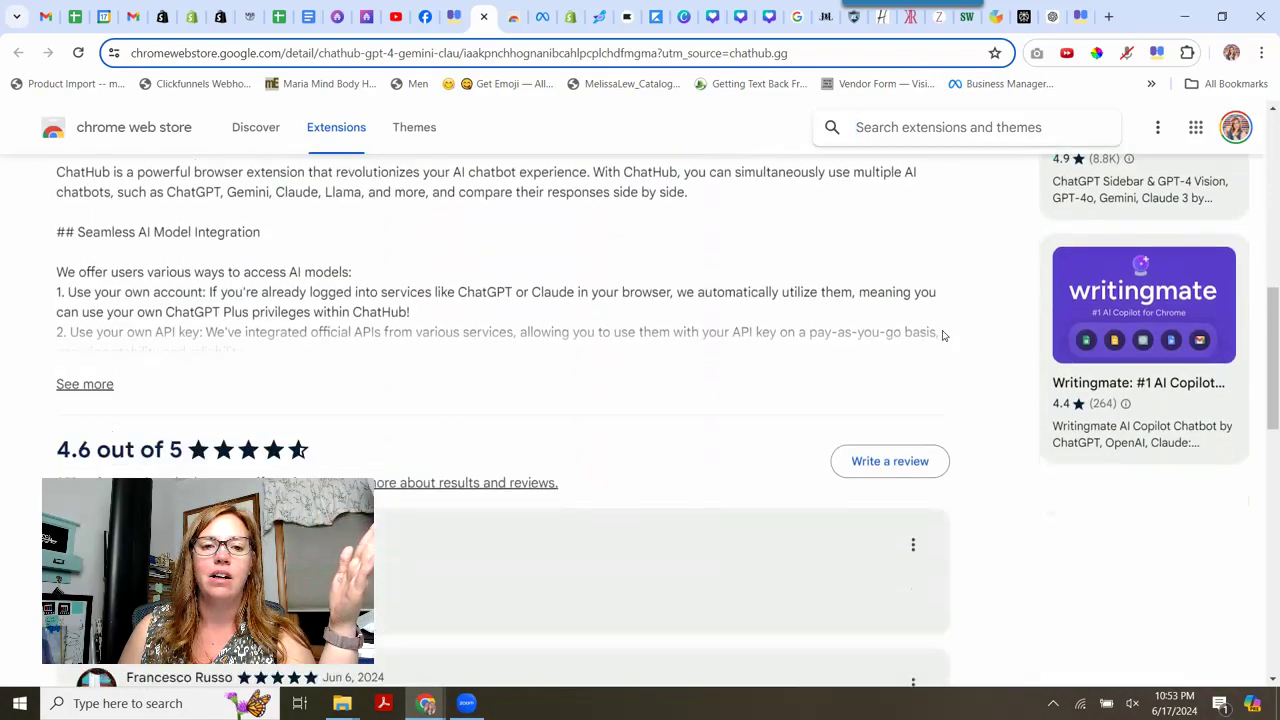
{"action": "scroll", "coordinate": [942, 336], "scroll_direction": "up", "scroll_amount": 8}
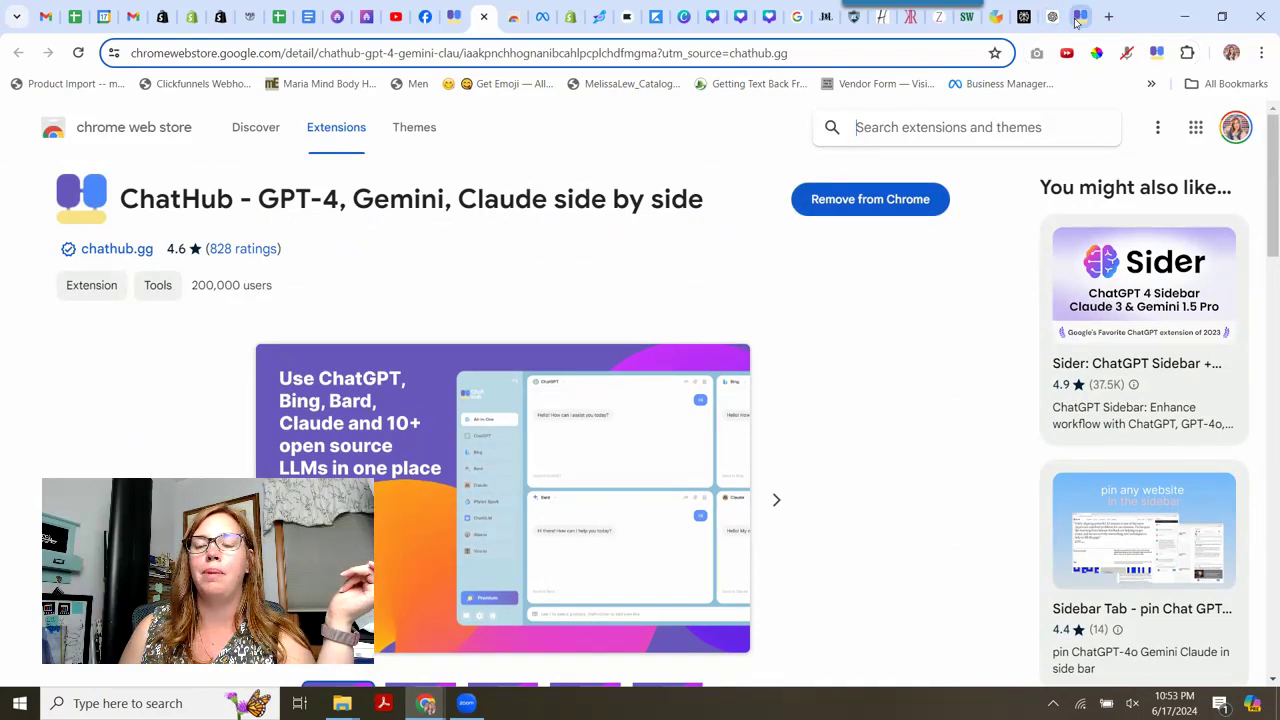
In ChatHub, review the plans: Free $0, Premium $39 one-time, Premium + AI Service $19/month.
{"action": "left_click", "coordinate": [1078, 18]}
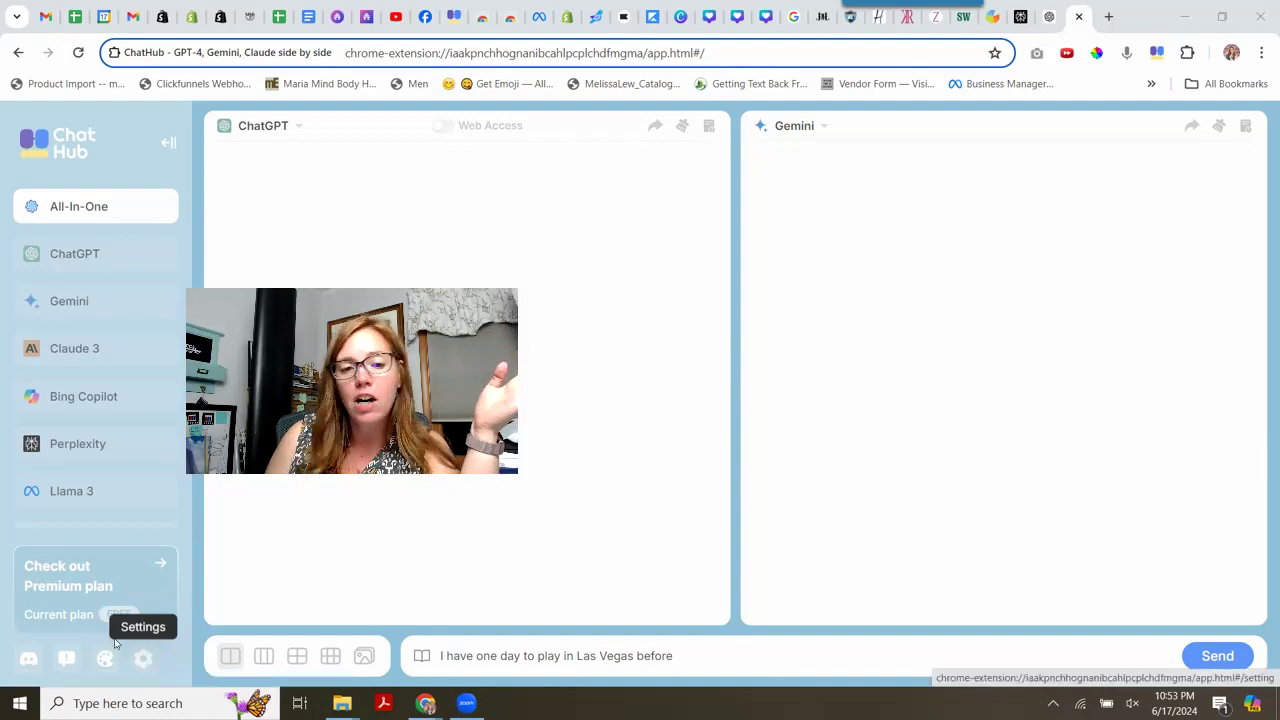
{"action": "left_click", "coordinate": [82, 605]}
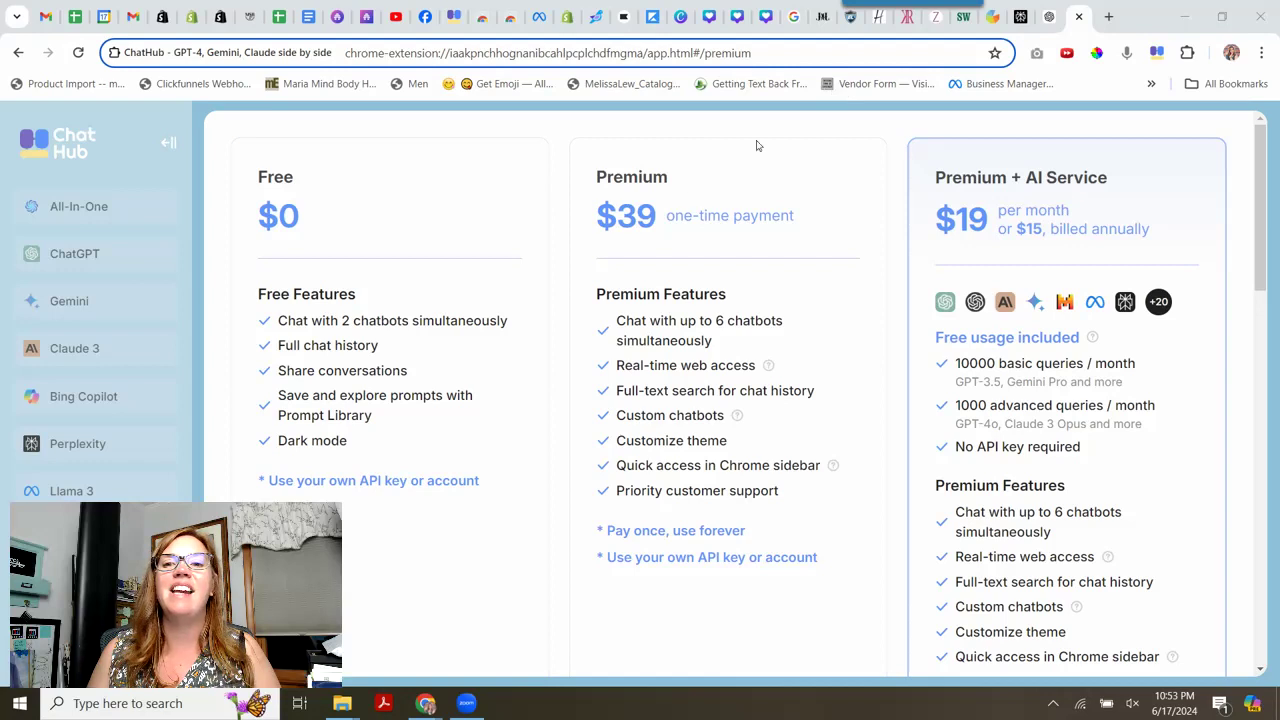
{"action": "left_click_drag", "start_coordinate": [665, 219], "coordinate": [735, 216]}
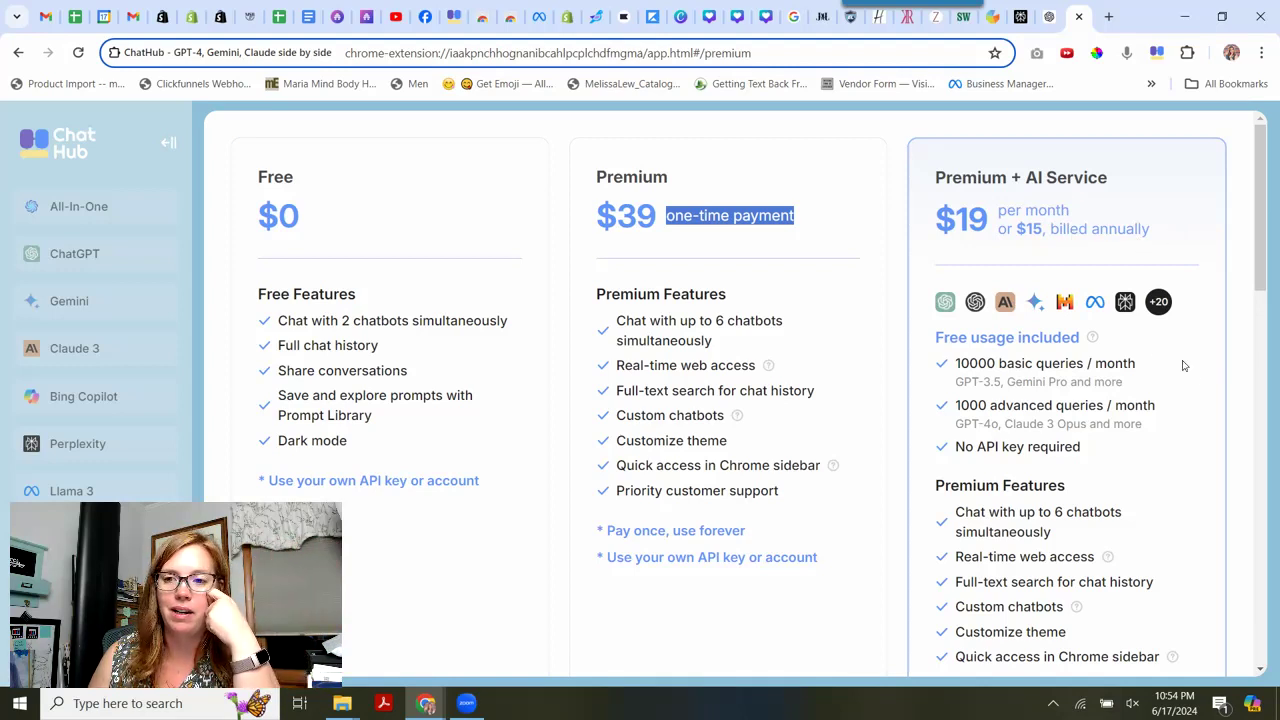
{"action": "scroll", "coordinate": [1163, 373], "scroll_direction": "down", "scroll_amount": 2}
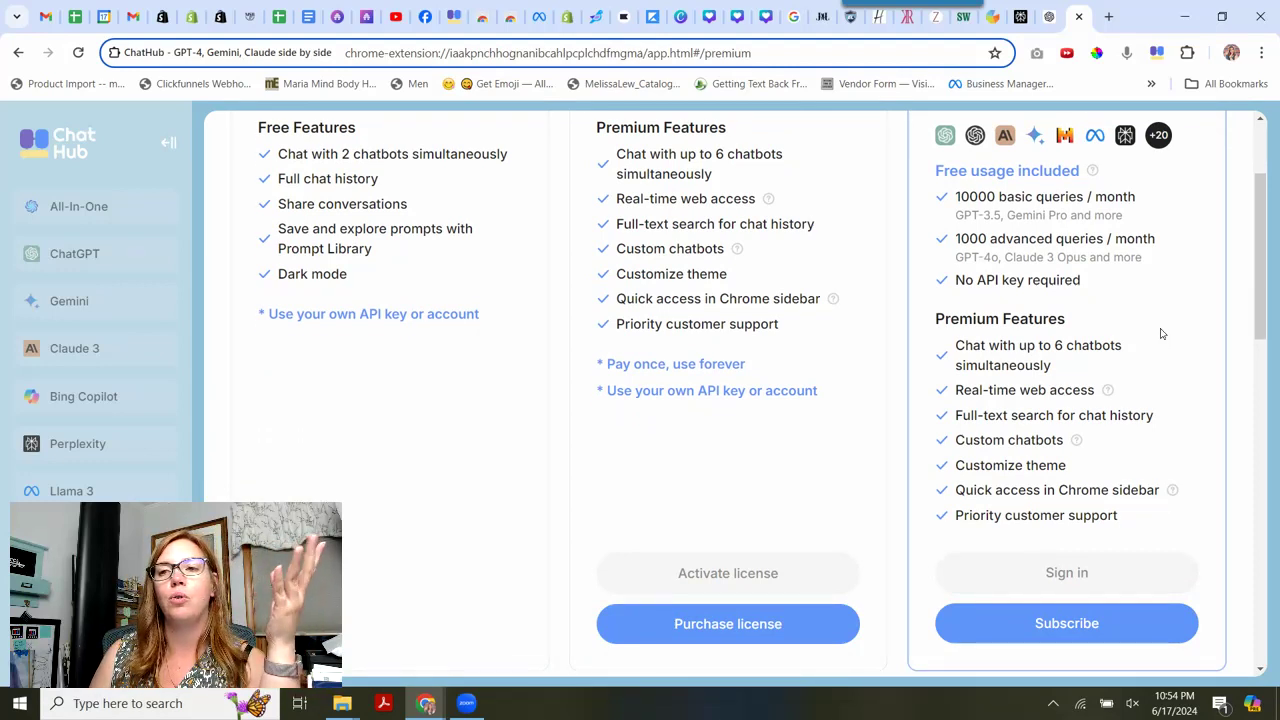
{"action": "scroll", "coordinate": [1161, 333], "scroll_direction": "up", "scroll_amount": 2}
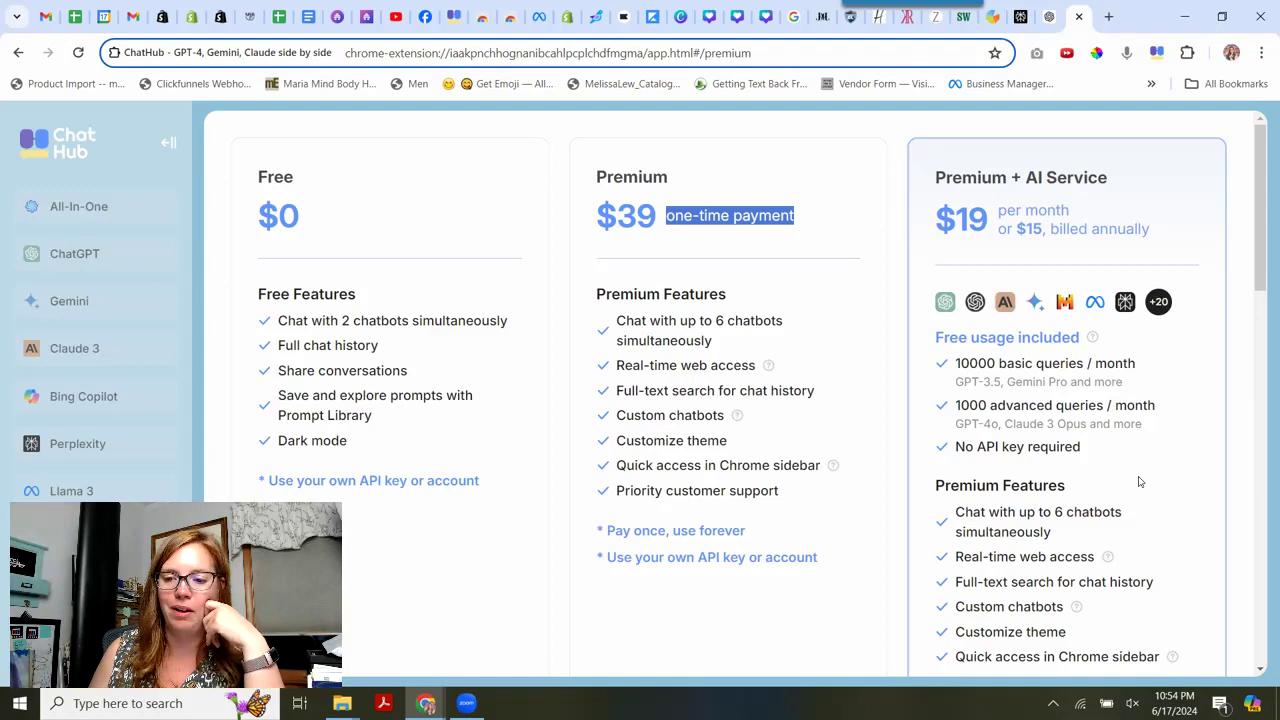
{"action": "scroll", "coordinate": [1138, 482], "scroll_direction": "down", "scroll_amount": 2}
{"action": "scroll", "coordinate": [1138, 482], "scroll_direction": "up", "scroll_amount": 2}
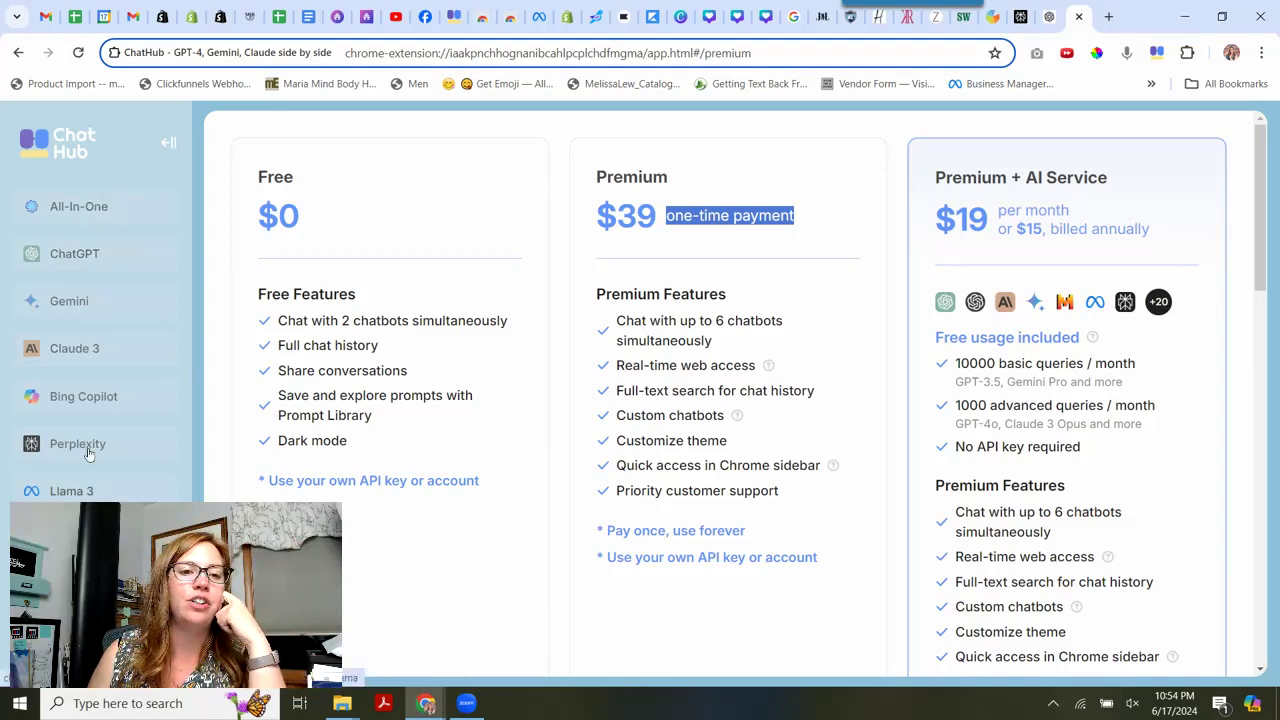
Preview the ChatGPT, Gemini, Claude 3, Bing Copilot, Perplexity and Llama 3 views, then All-In-One.
{"action": "left_click", "coordinate": [80, 210]}
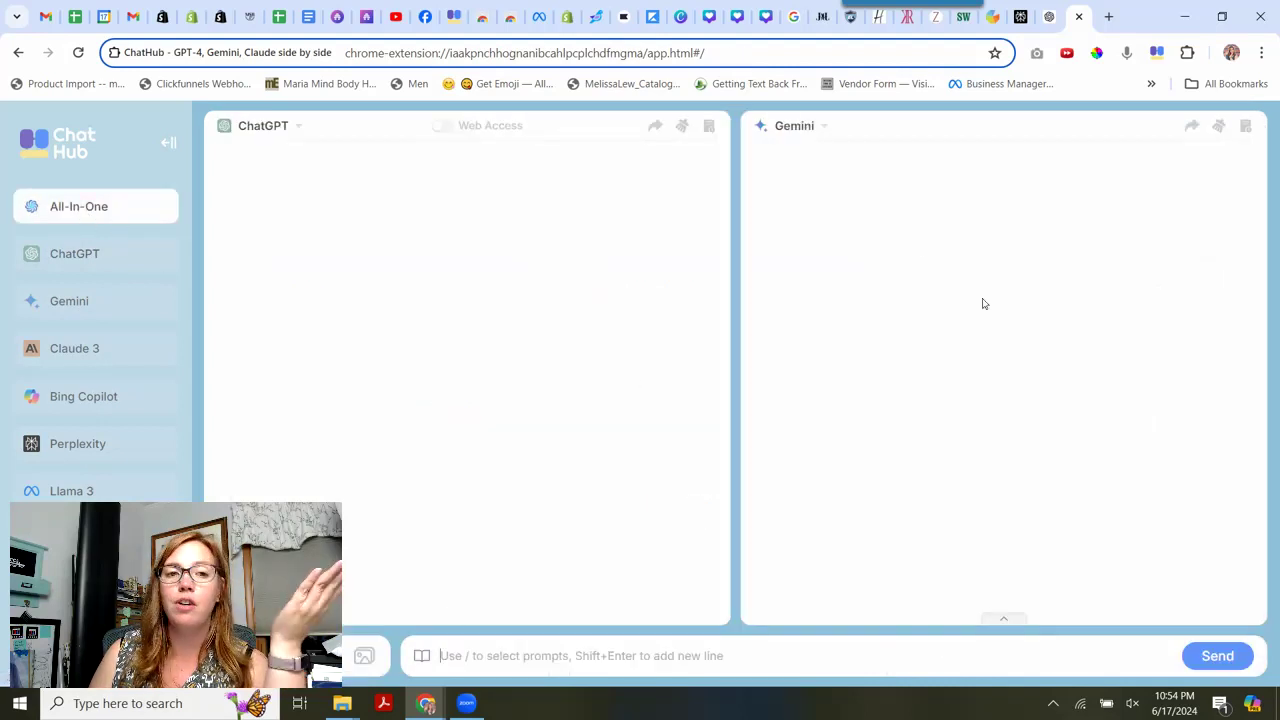
{"action": "left_click", "coordinate": [97, 265]}
{"action": "left_click", "coordinate": [85, 317]}
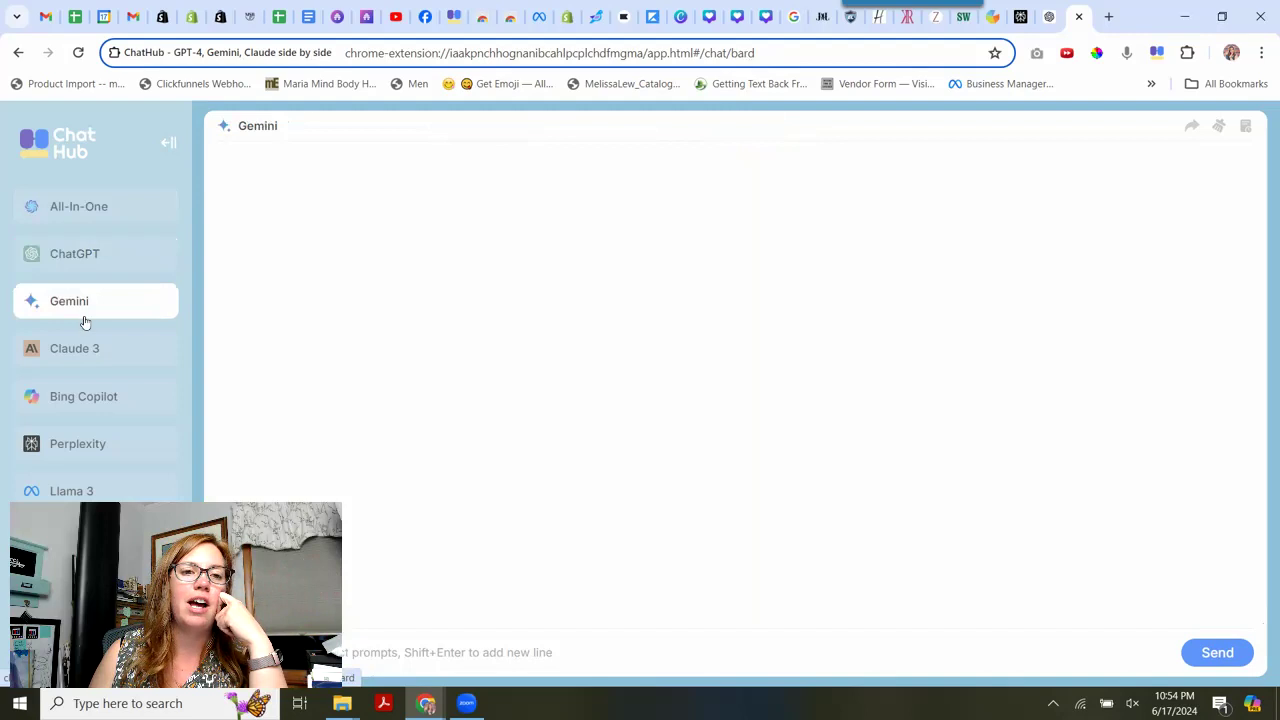
{"action": "left_click", "coordinate": [90, 350]}
{"action": "left_click", "coordinate": [93, 402]}
{"action": "left_click", "coordinate": [90, 446]}
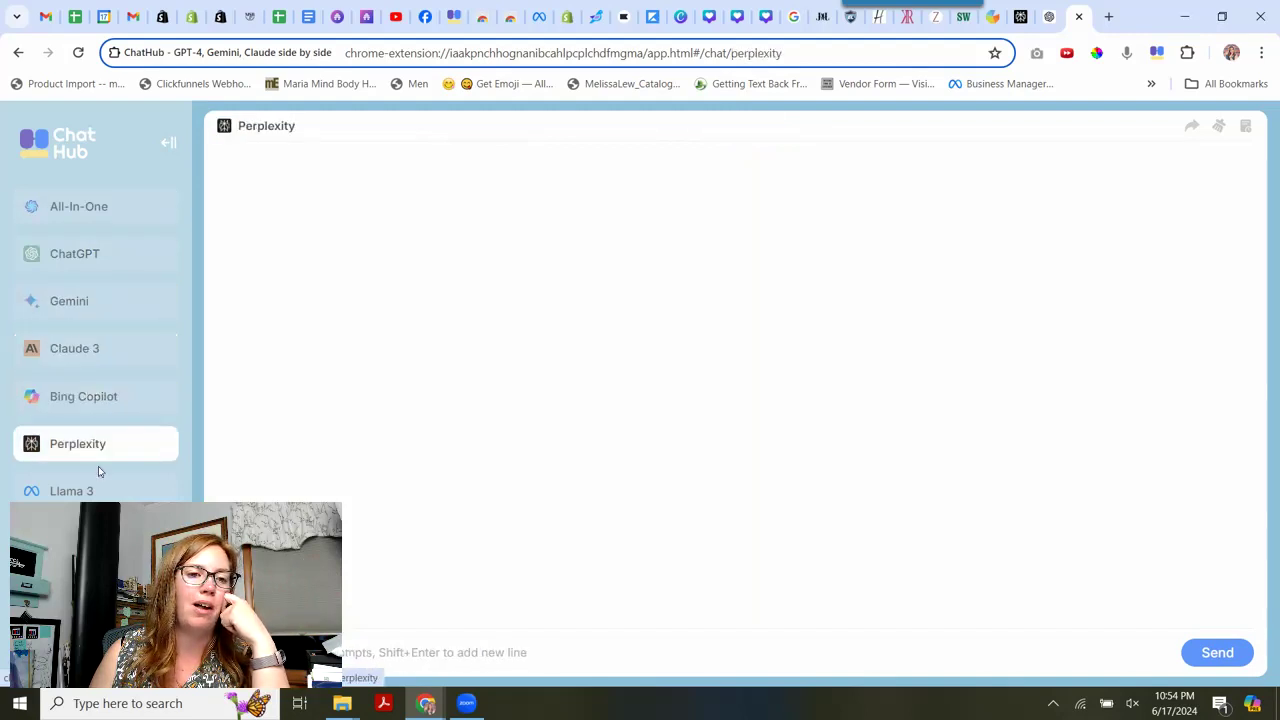
{"action": "left_click", "coordinate": [93, 491]}
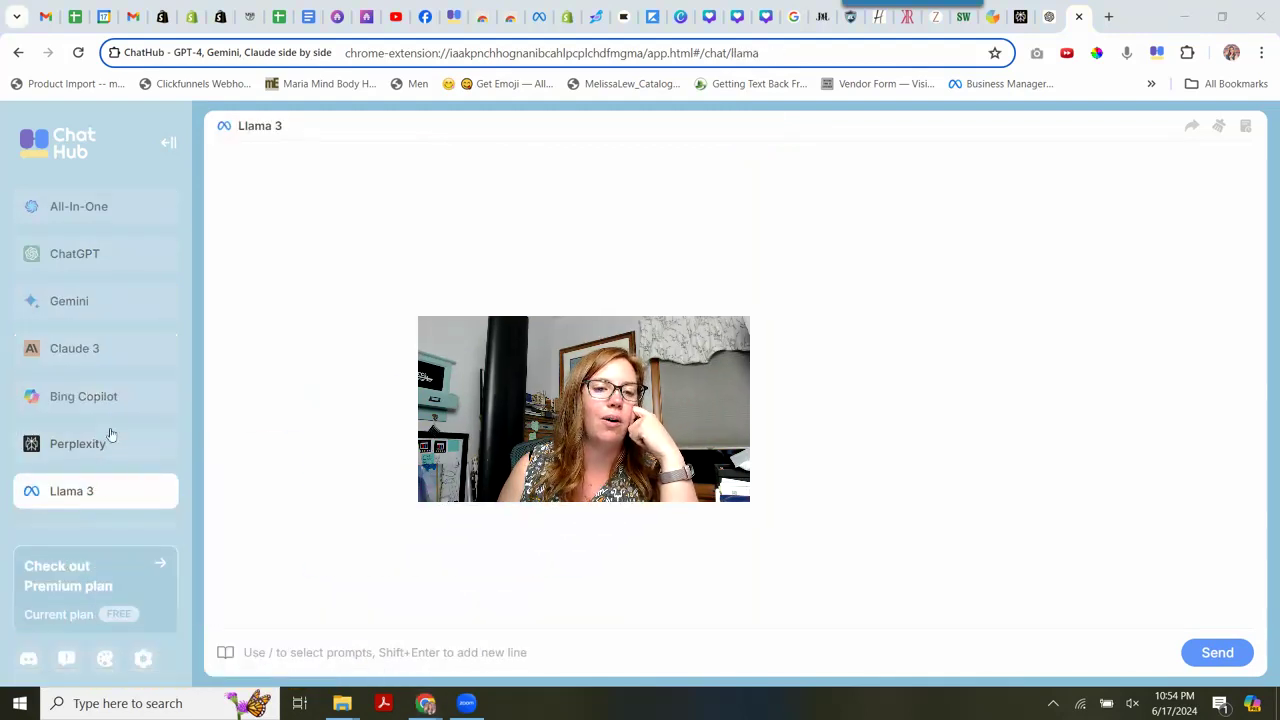
{"action": "scroll", "coordinate": [110, 430], "scroll_direction": "down", "scroll_amount": 1}
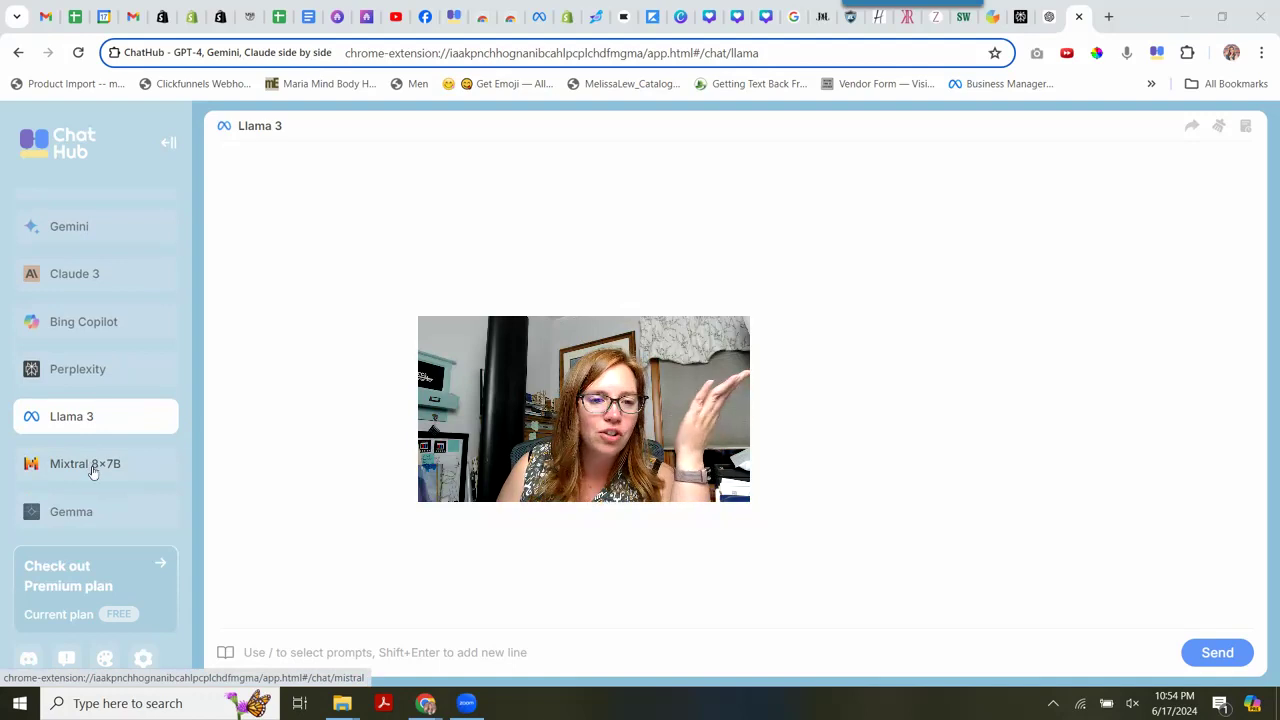
{"action": "scroll", "coordinate": [85, 400], "scroll_direction": "up", "scroll_amount": 1}
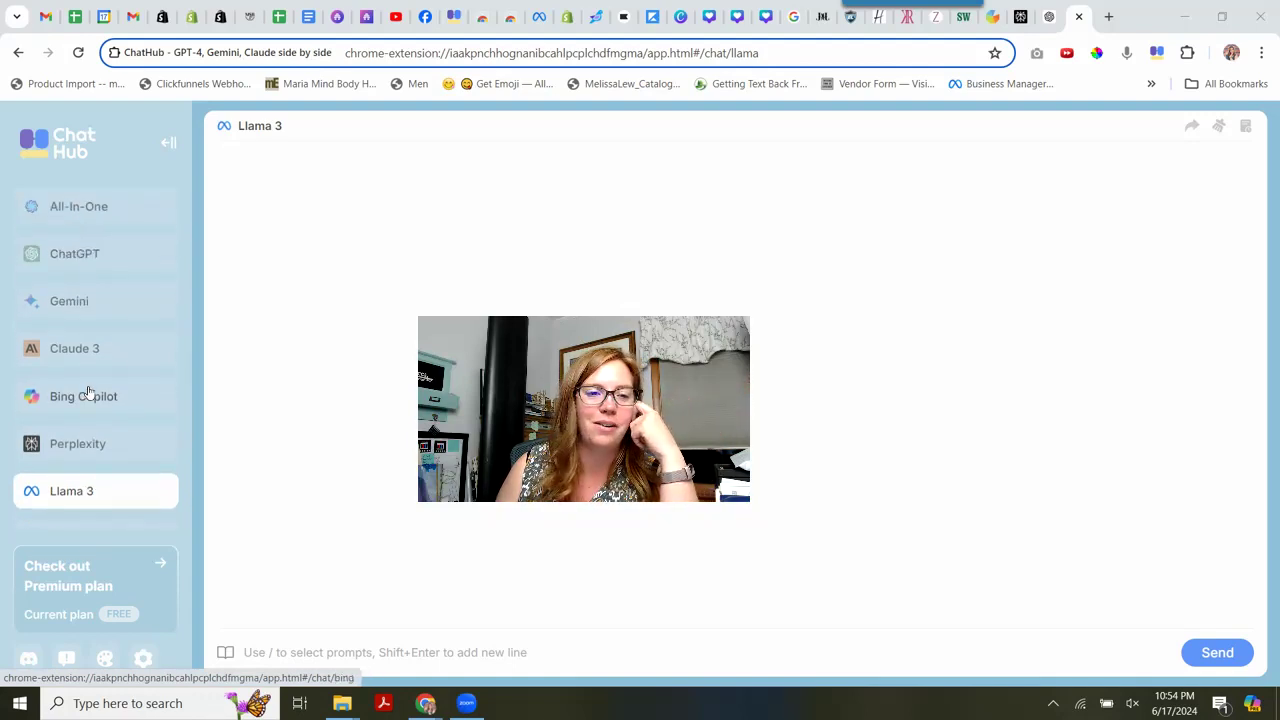
{"action": "left_click", "coordinate": [106, 208]}
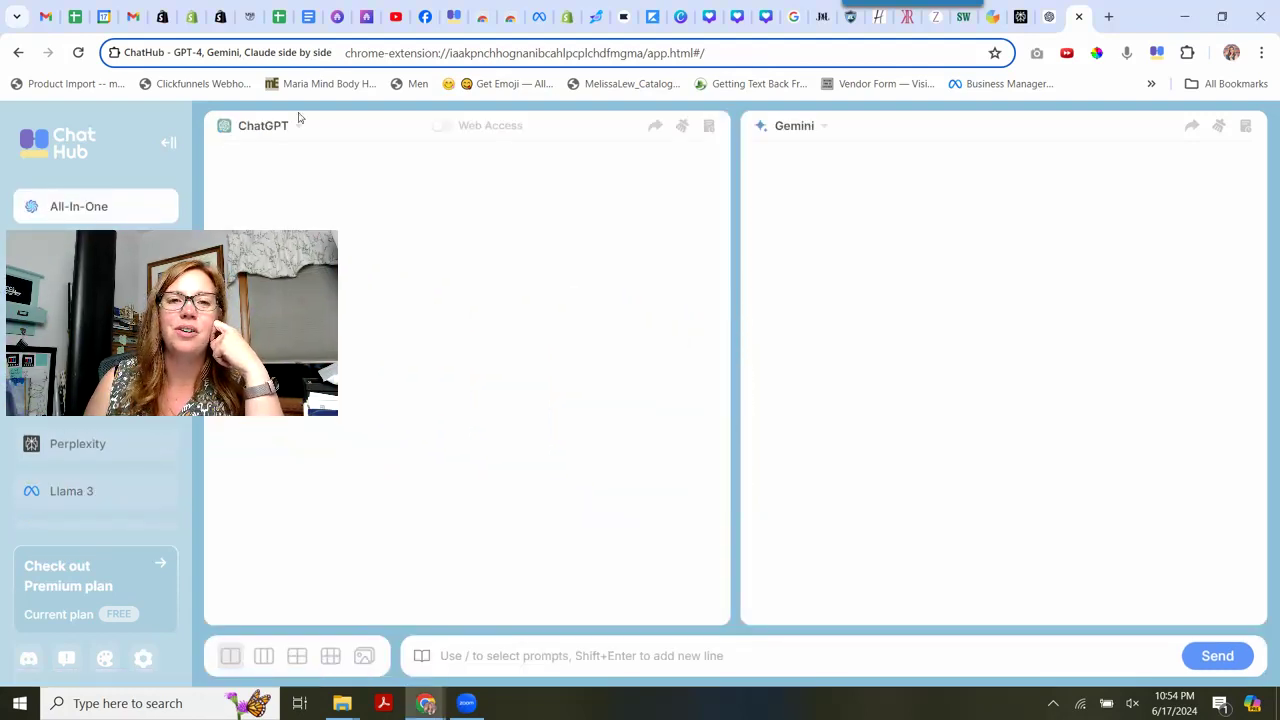
Swap the right panel to Perplexity, then set it back to Gemini.
{"action": "left_click", "coordinate": [823, 126]}
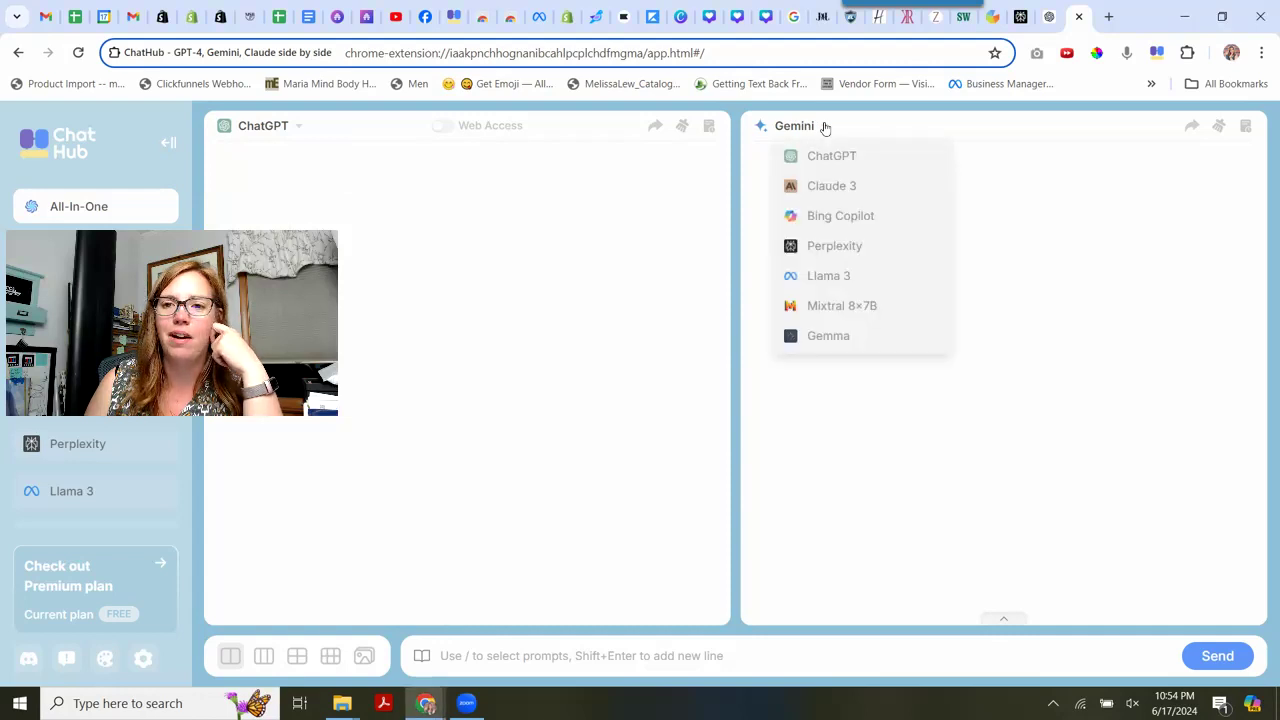
{"action": "left_click", "coordinate": [836, 248]}
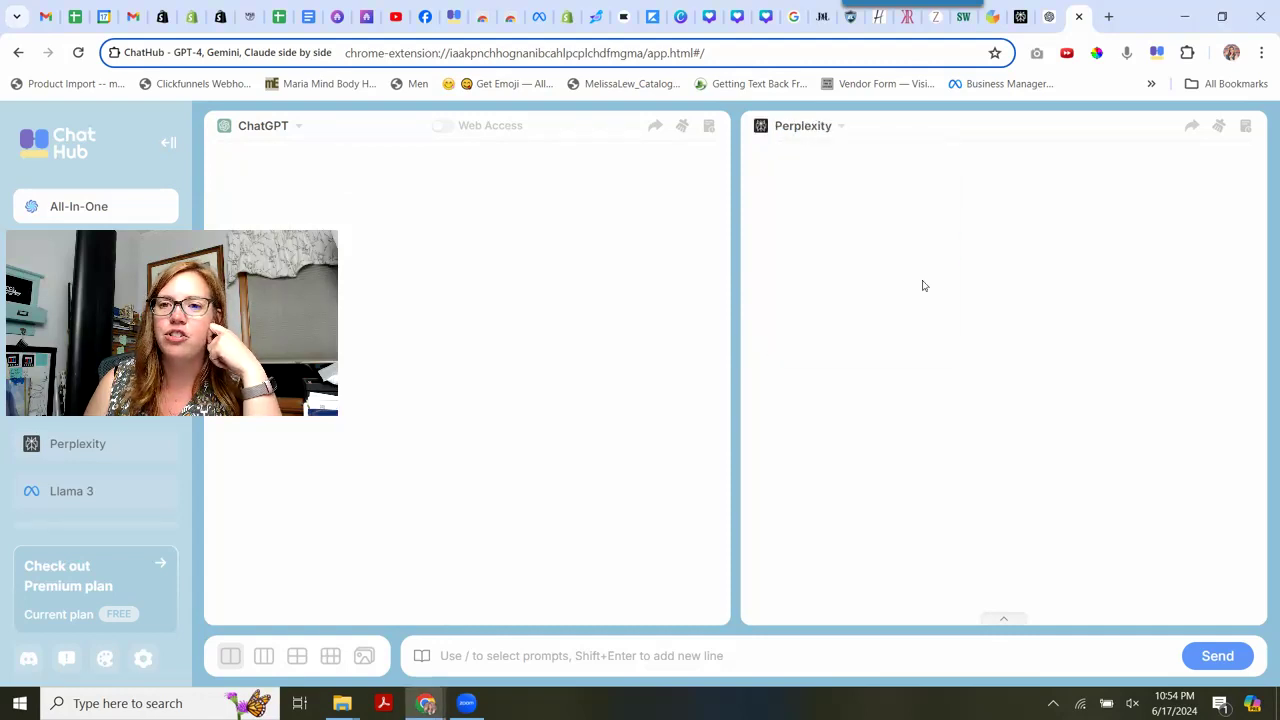
{"action": "left_click", "coordinate": [830, 133]}
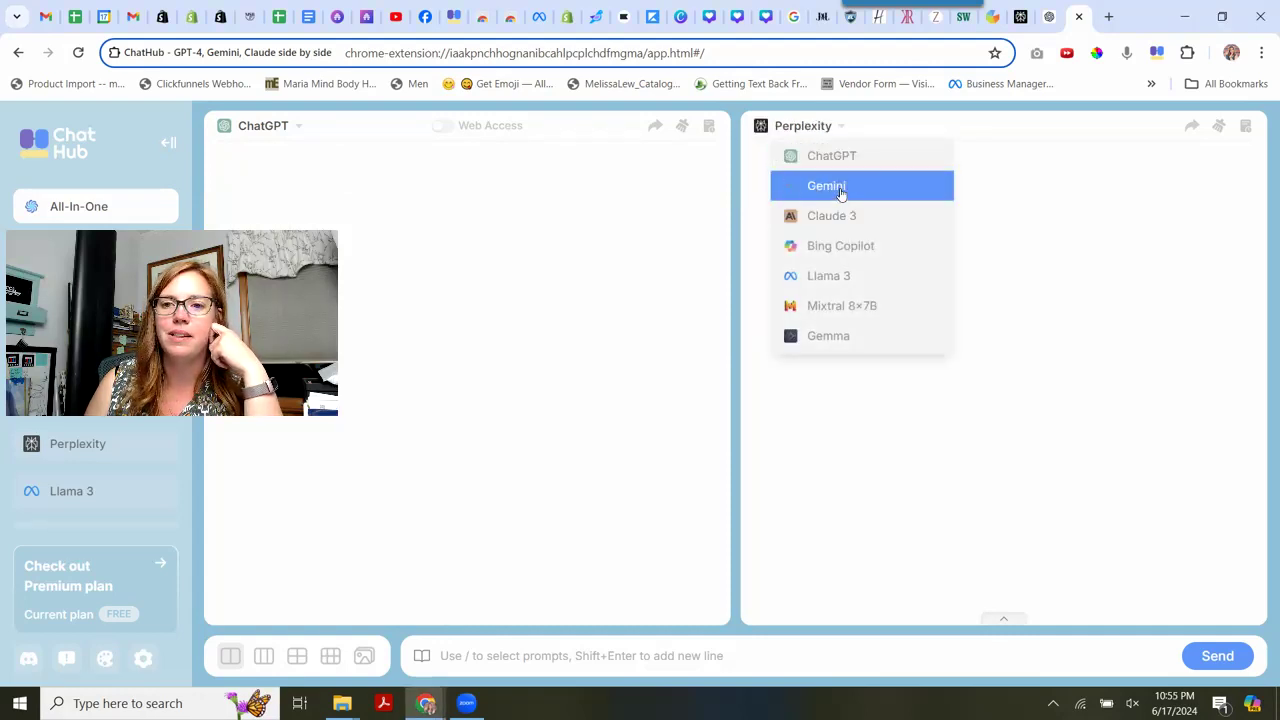
{"action": "left_click", "coordinate": [840, 190]}
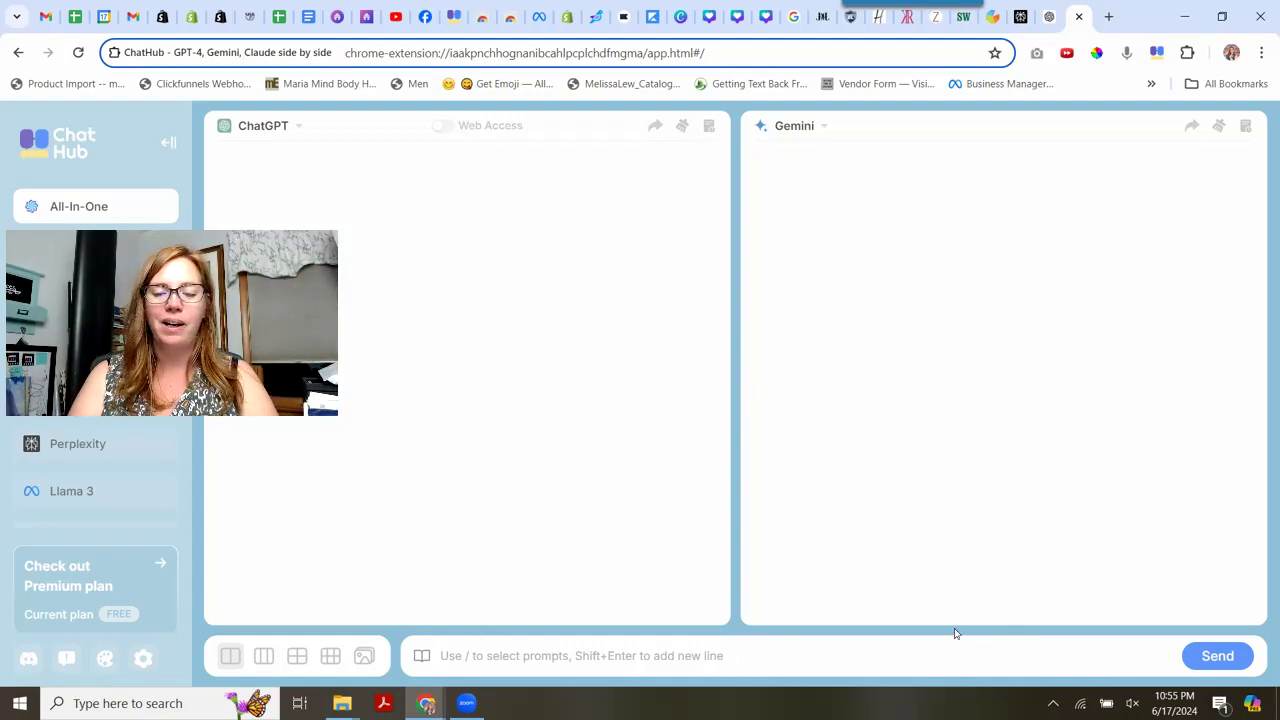
Ask both chatbots: 'I'm going to Vegas for a conference... top things I should see, without gambling'.
{"action": "type", "text": "I'm going to "}
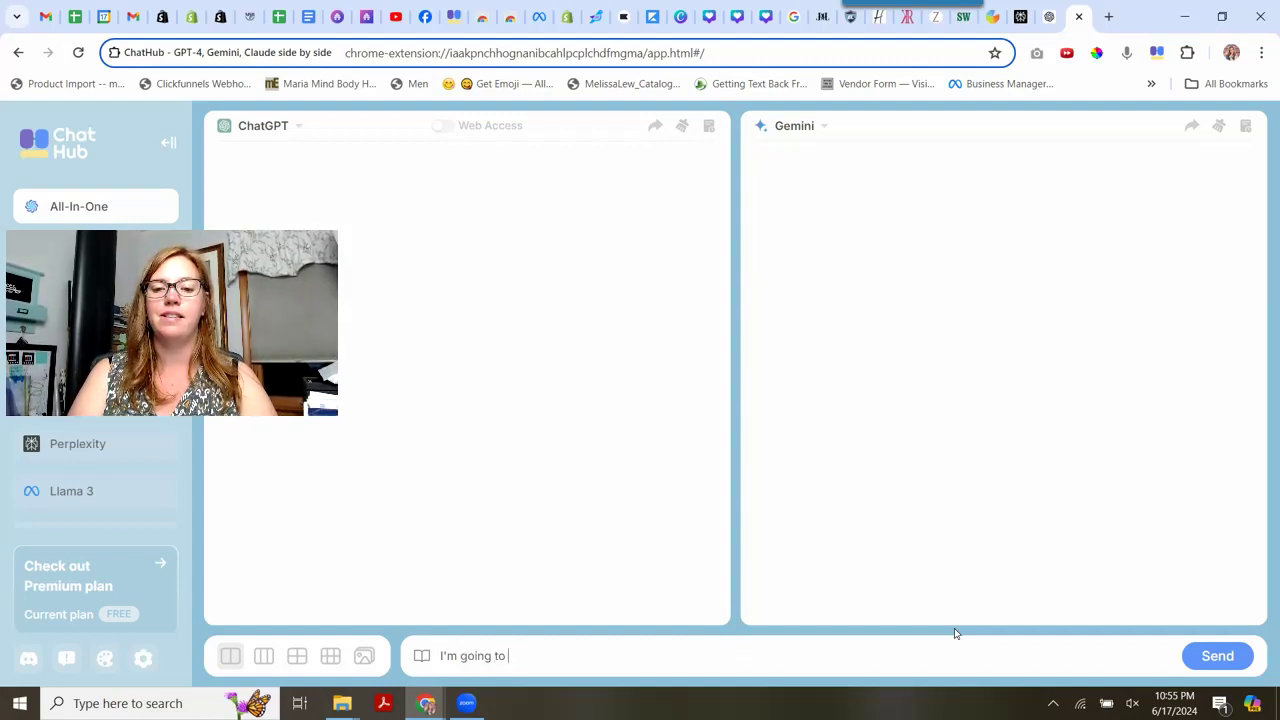
{"action": "type", "text": "Vegas for a confer"}
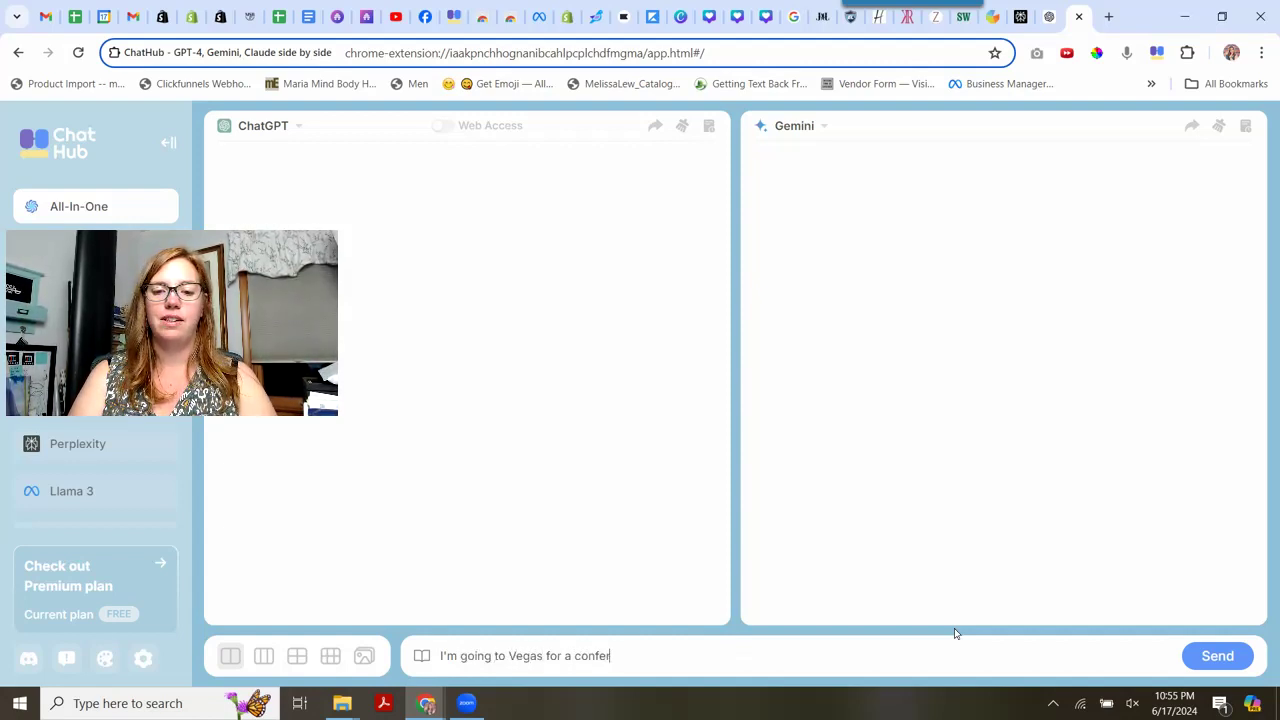
{"action": "type", "text": "ence and have 1"}
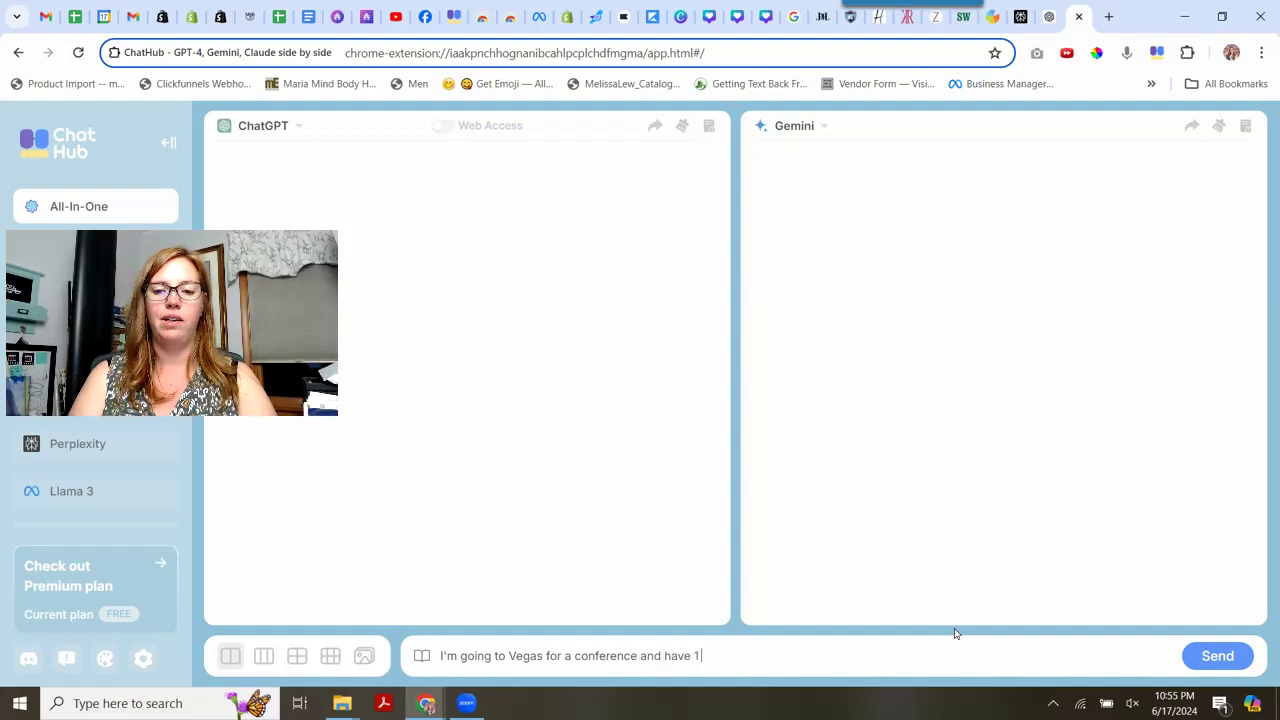
{"action": "type", "text": " day to play. What a"}
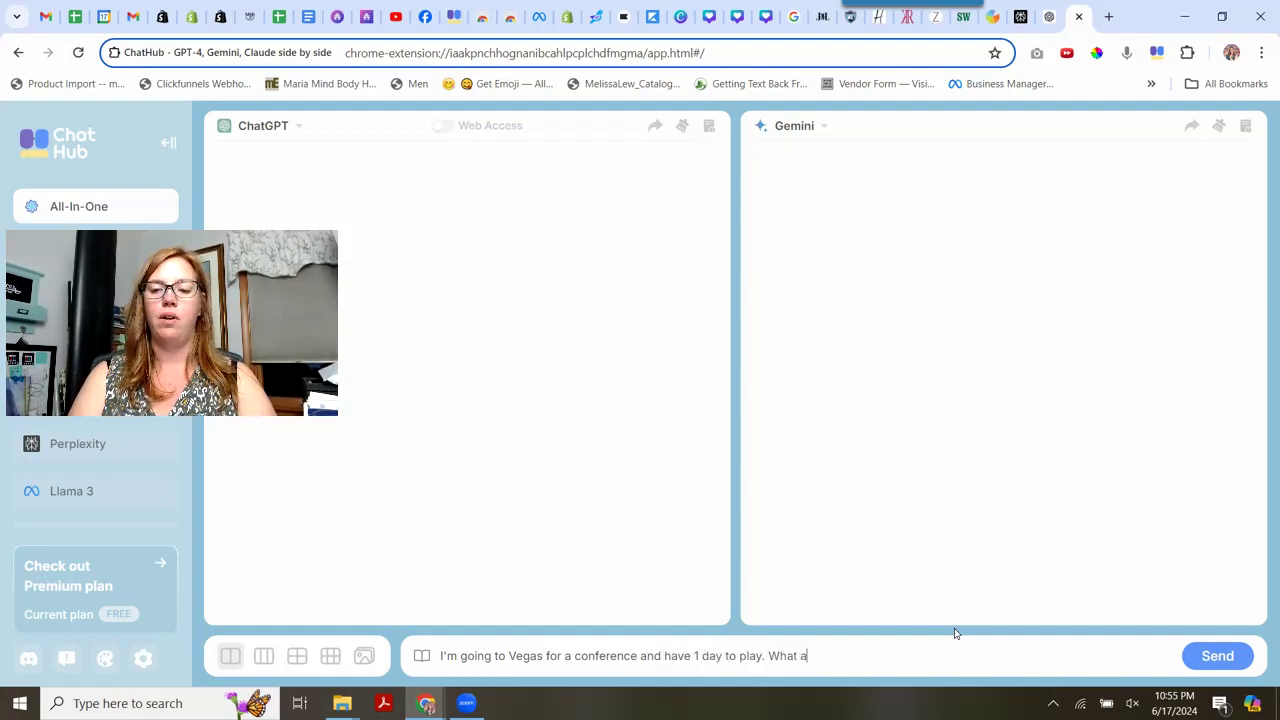
{"action": "type", "text": "re the to"}
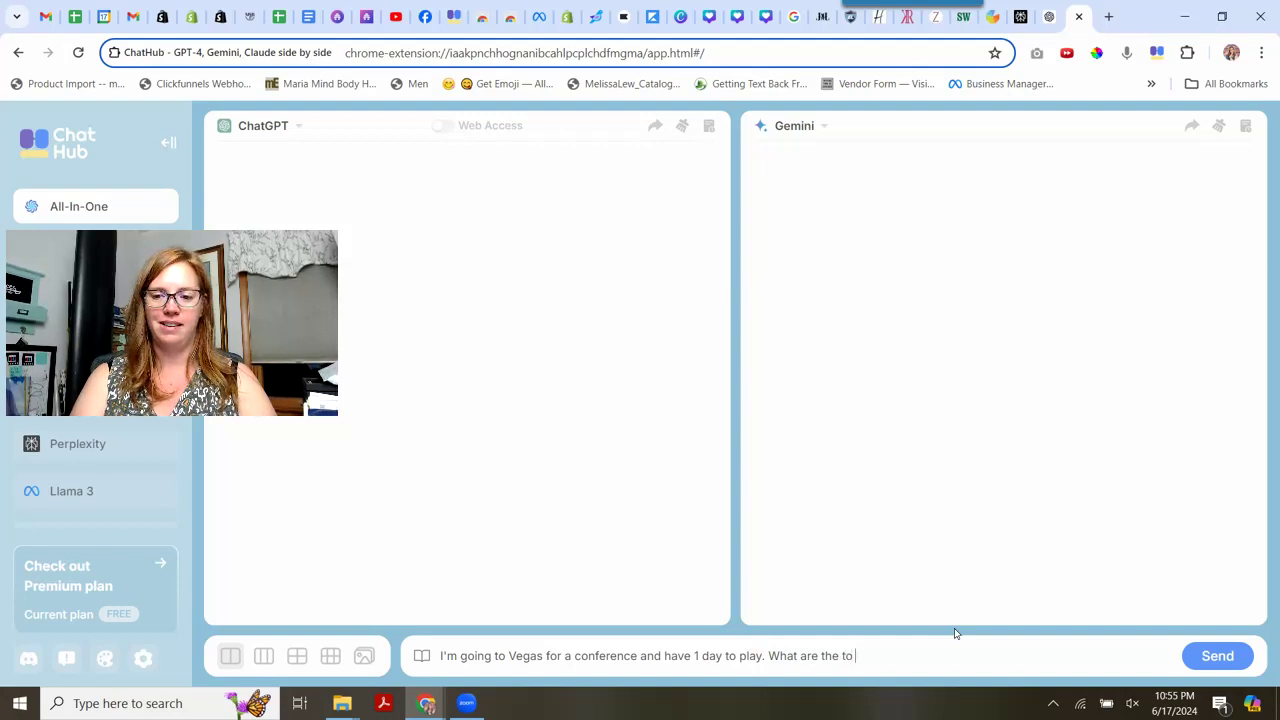
{"action": "type", "text": "p things I shoud"}
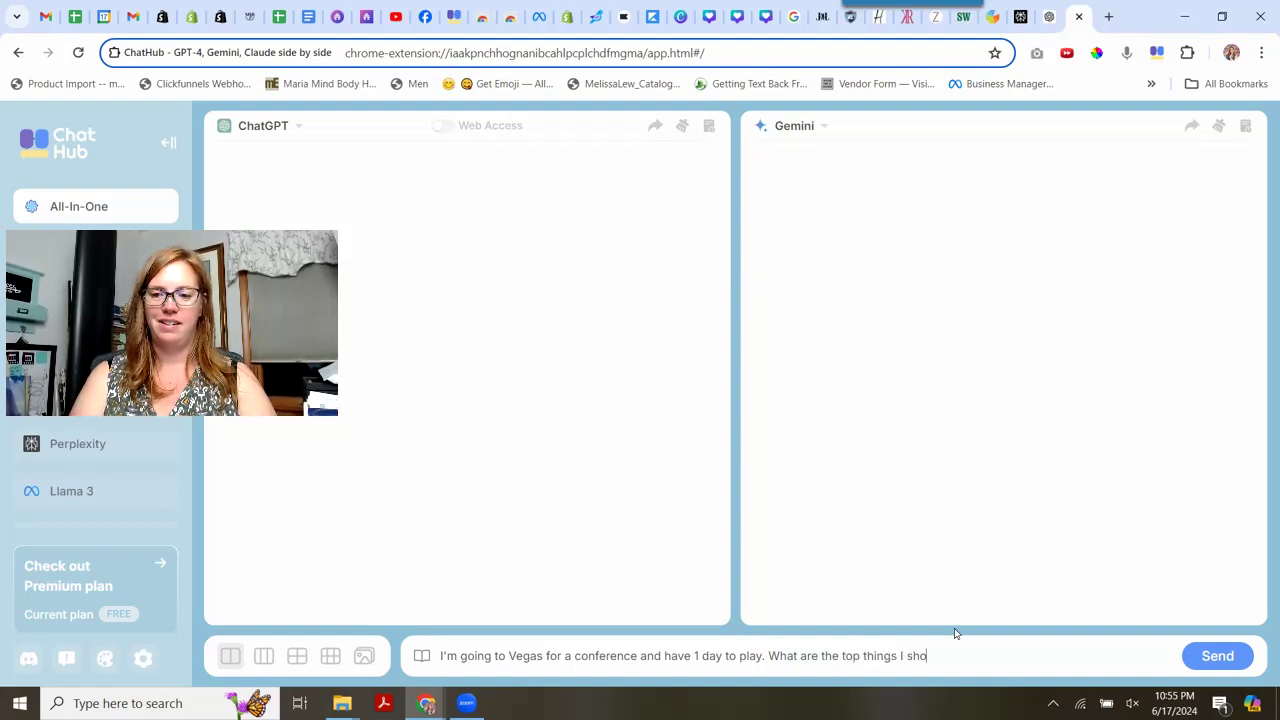
{"action": "key", "text": "BackSpace"}
{"action": "key", "text": "BackSpace"}
{"action": "type", "text": "ld"}
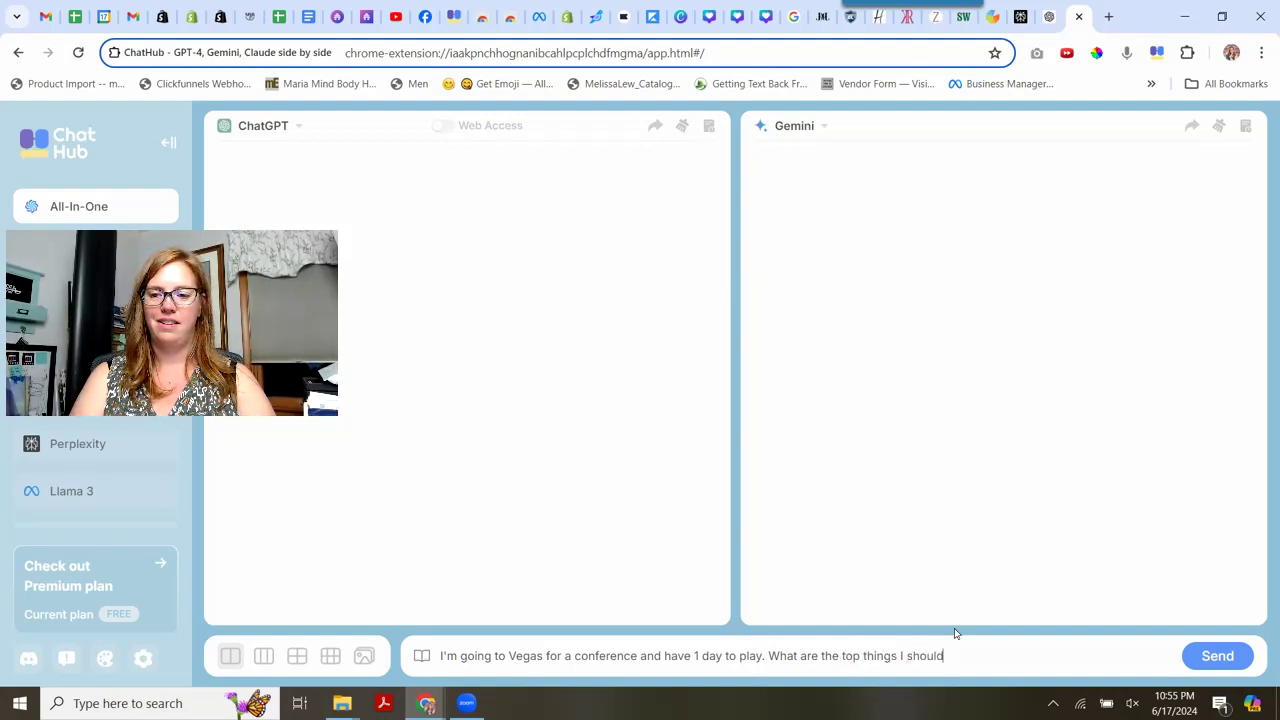
{"action": "type", "text": " see, without "}
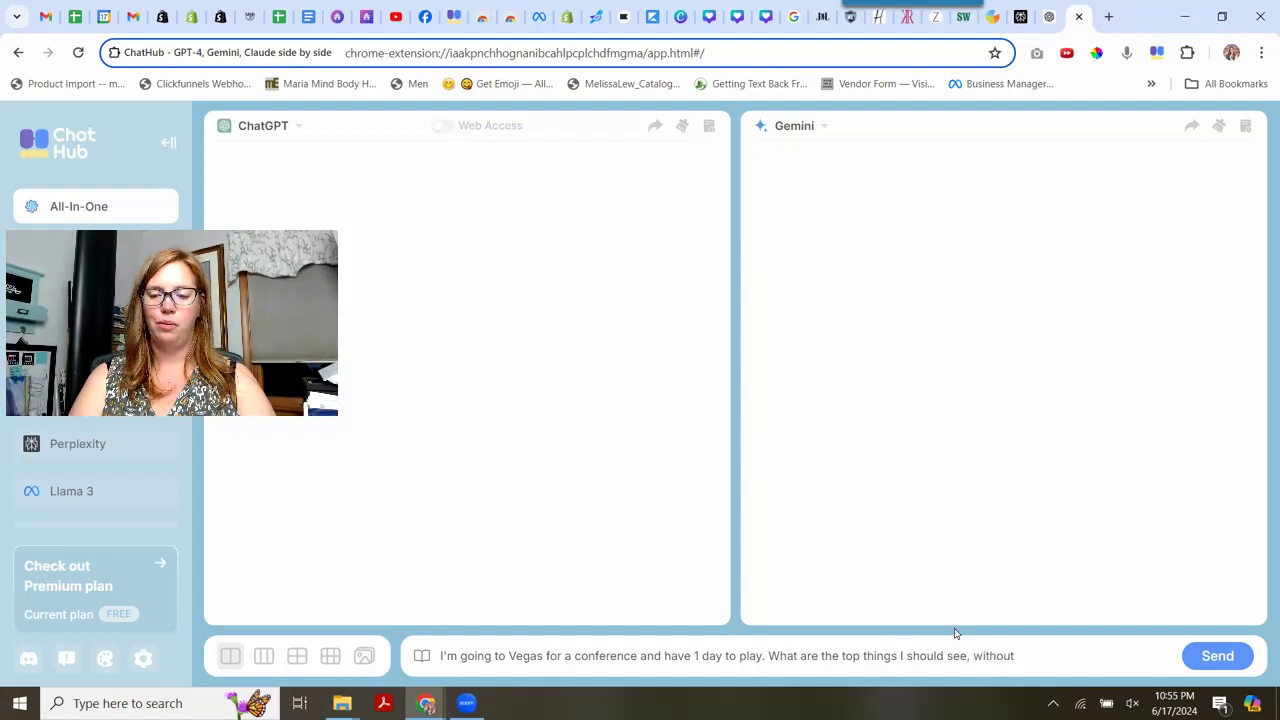
{"action": "type", "text": "gambling"}
{"action": "key", "text": "Return"}
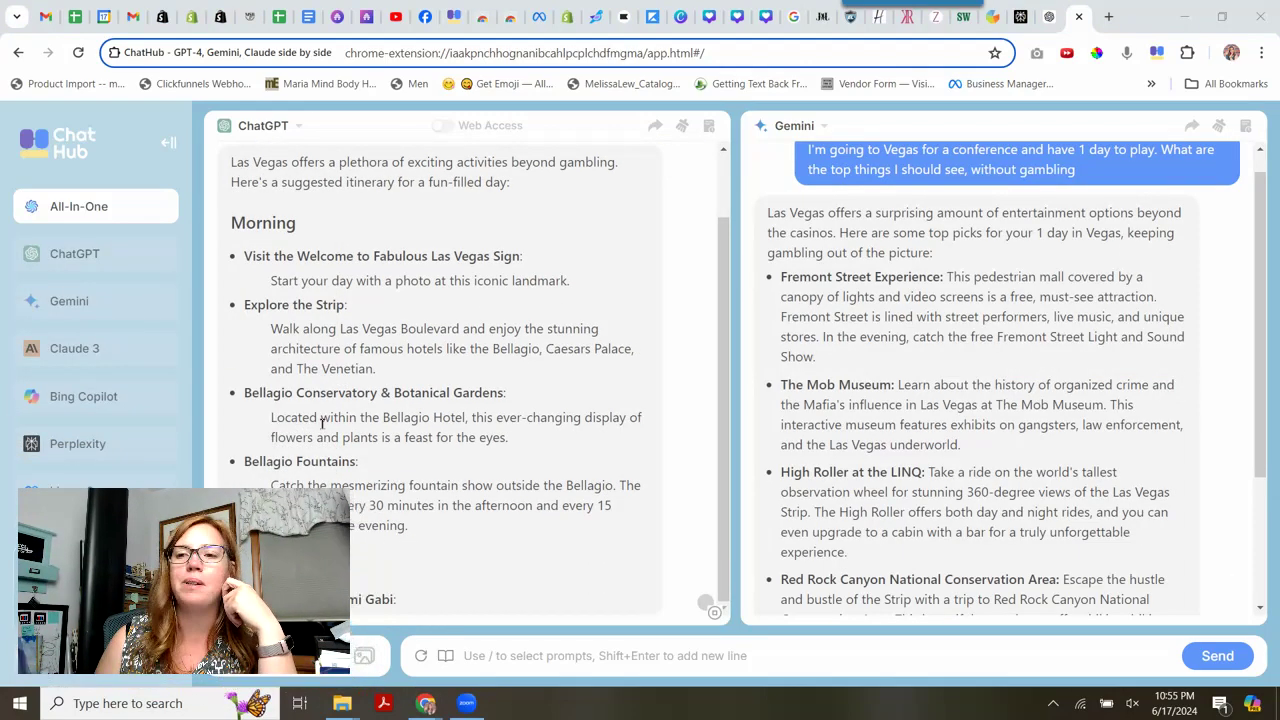
Scroll through ChatGPT's Vegas itinerary from Morning to the Night show section beside Gemini's picks.
{"action": "scroll", "coordinate": [484, 440], "scroll_direction": "up", "scroll_amount": 1}
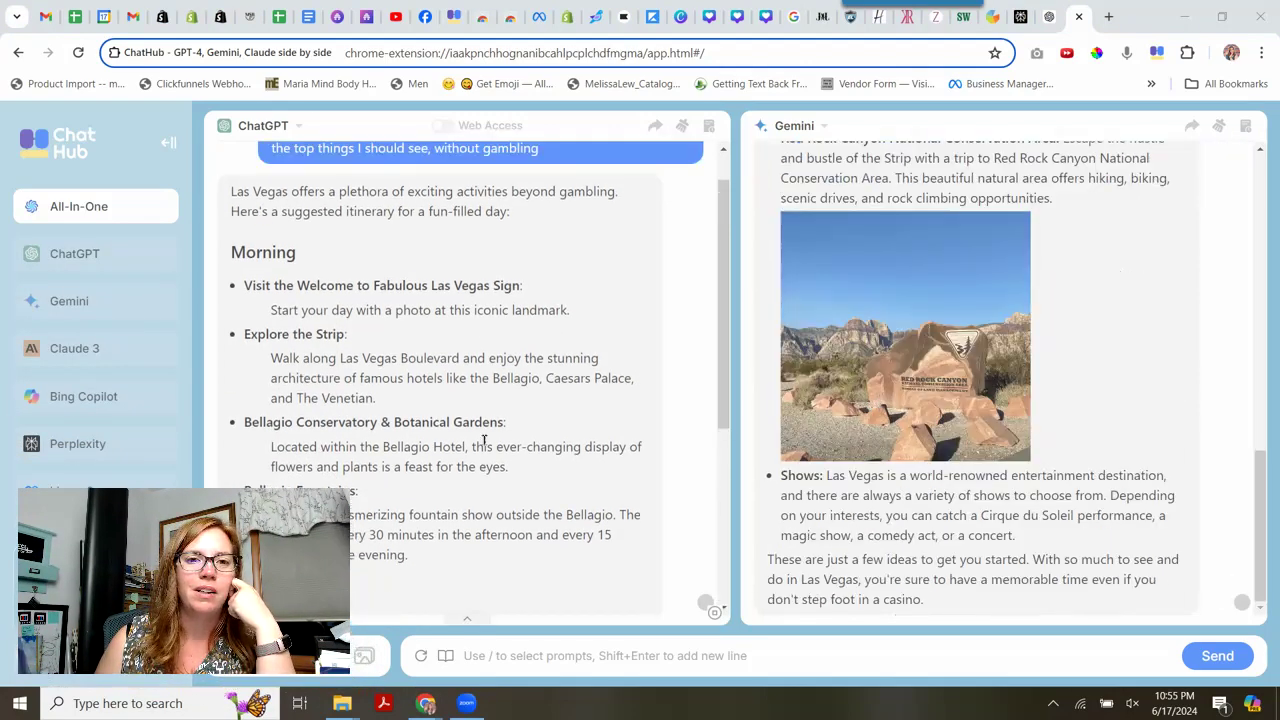
{"action": "scroll", "coordinate": [485, 350], "scroll_direction": "down", "scroll_amount": 1}
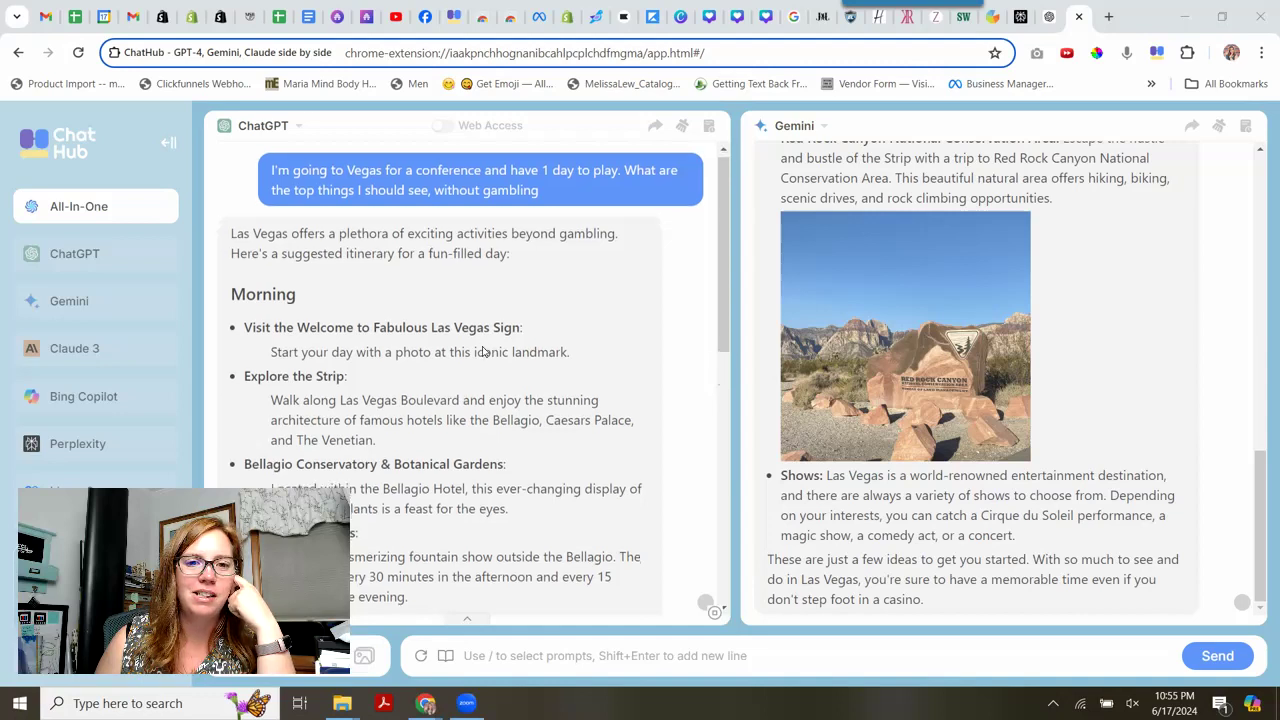
{"action": "scroll", "coordinate": [489, 242], "scroll_direction": "down", "scroll_amount": 1}
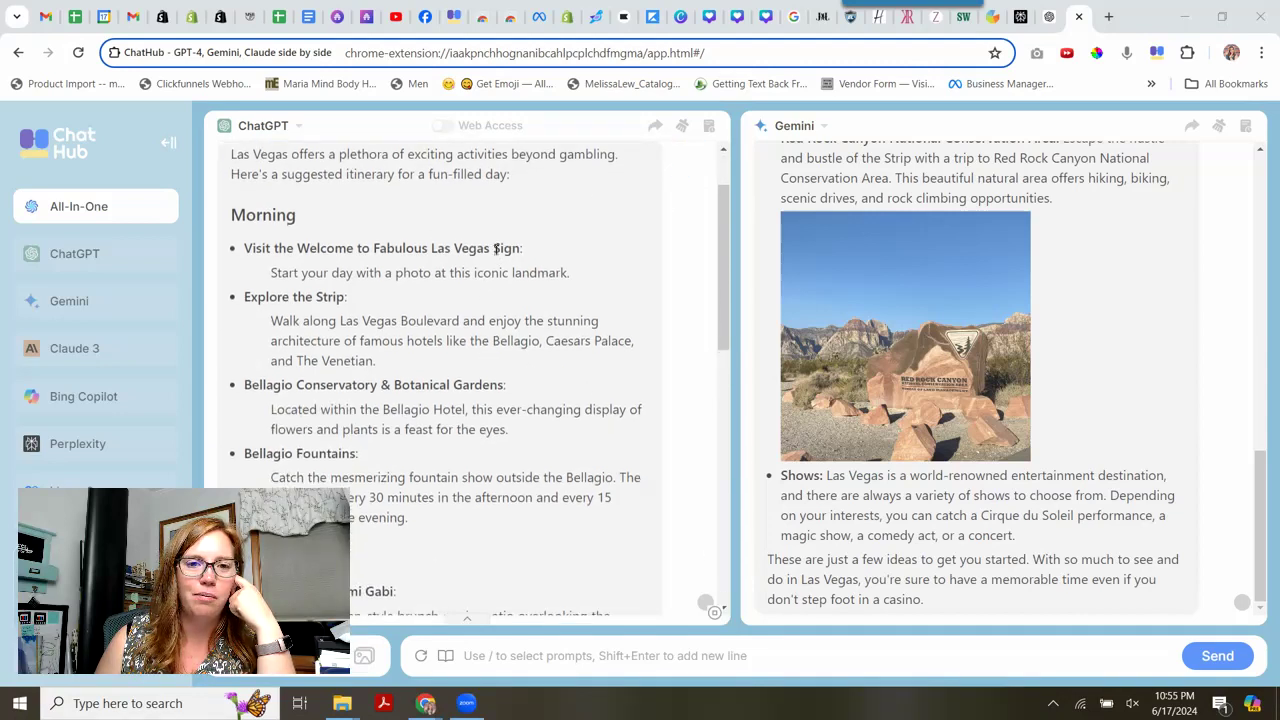
{"action": "scroll", "coordinate": [489, 240], "scroll_direction": "down", "scroll_amount": 1}
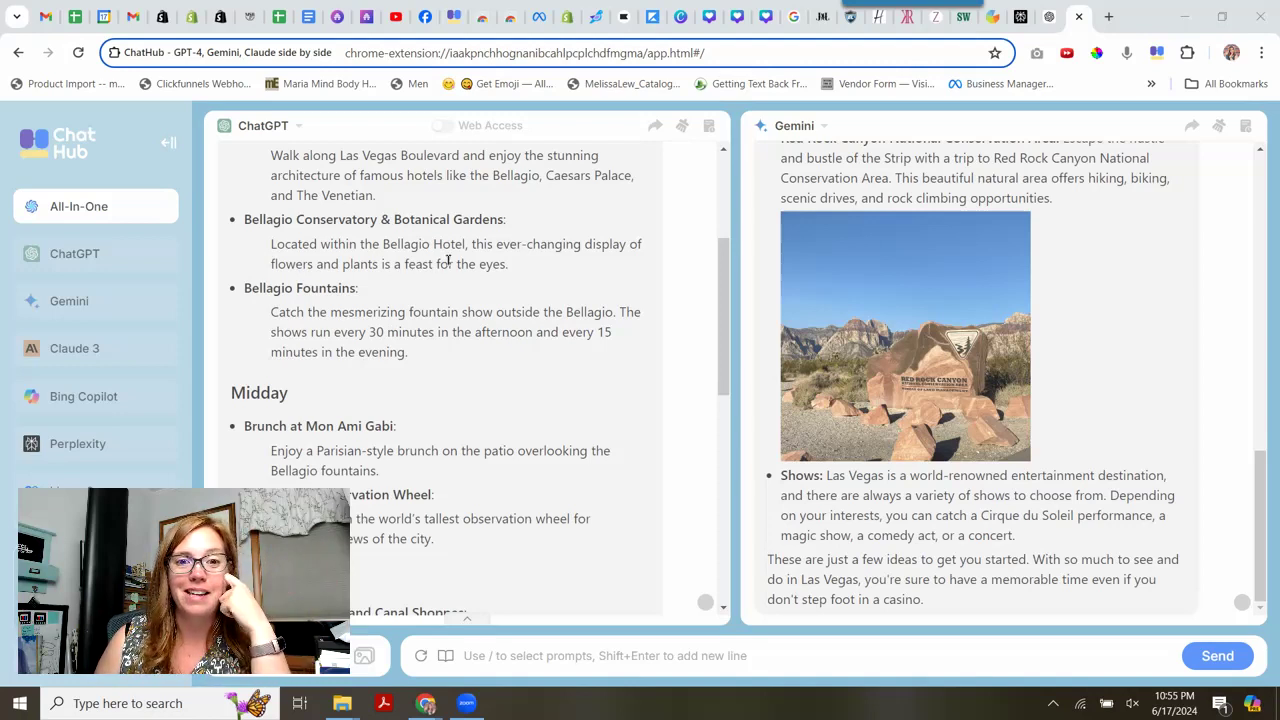
{"action": "scroll", "coordinate": [460, 290], "scroll_direction": "down", "scroll_amount": 3}
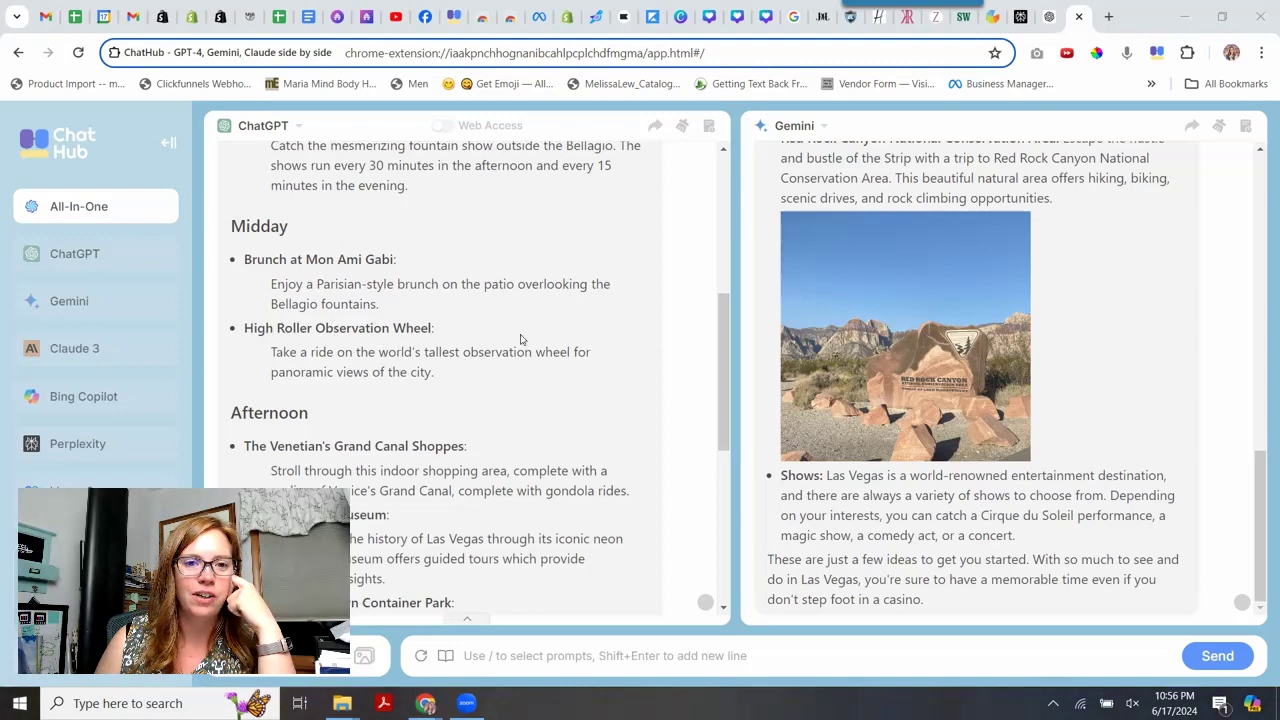
{"action": "scroll", "coordinate": [522, 360], "scroll_direction": "down", "scroll_amount": 5}
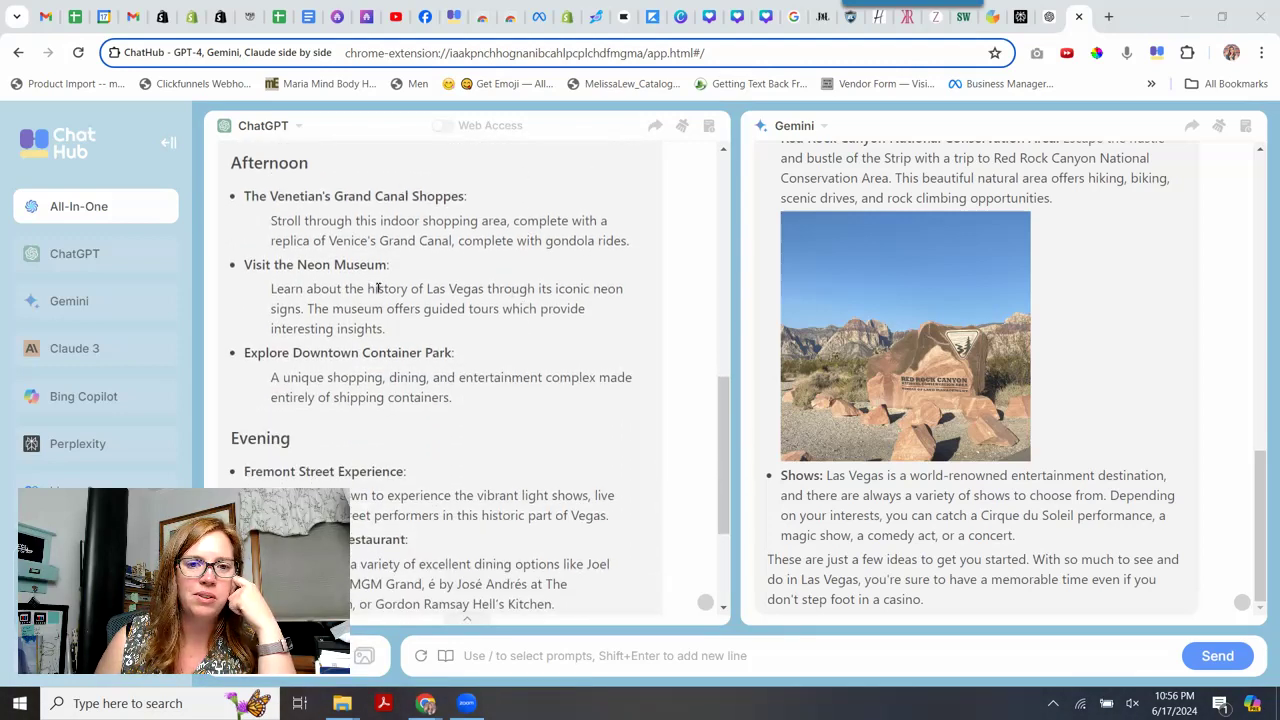
{"action": "scroll", "coordinate": [380, 288], "scroll_direction": "down", "scroll_amount": 3}
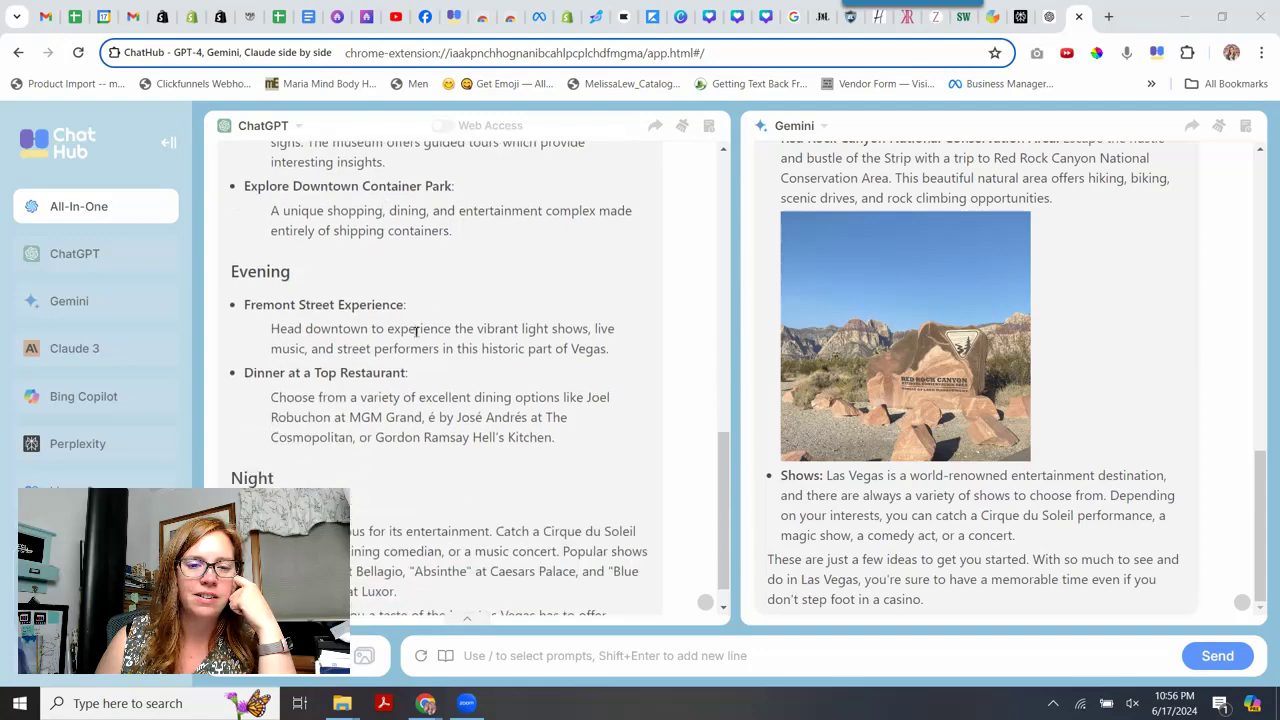
{"action": "scroll", "coordinate": [400, 326], "scroll_direction": "down", "scroll_amount": 1}
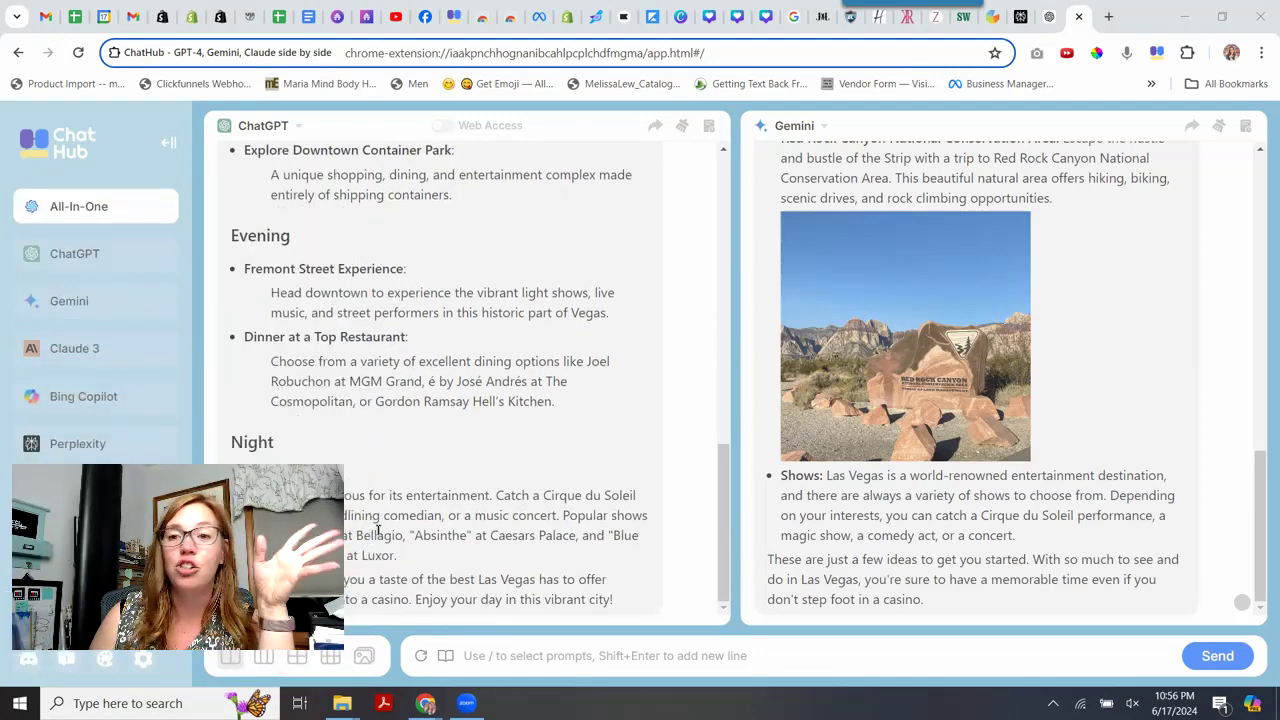
{"action": "scroll", "coordinate": [913, 327], "scroll_direction": "up", "scroll_amount": 5}
{"action": "scroll", "coordinate": [913, 327], "scroll_direction": "up", "scroll_amount": 4}
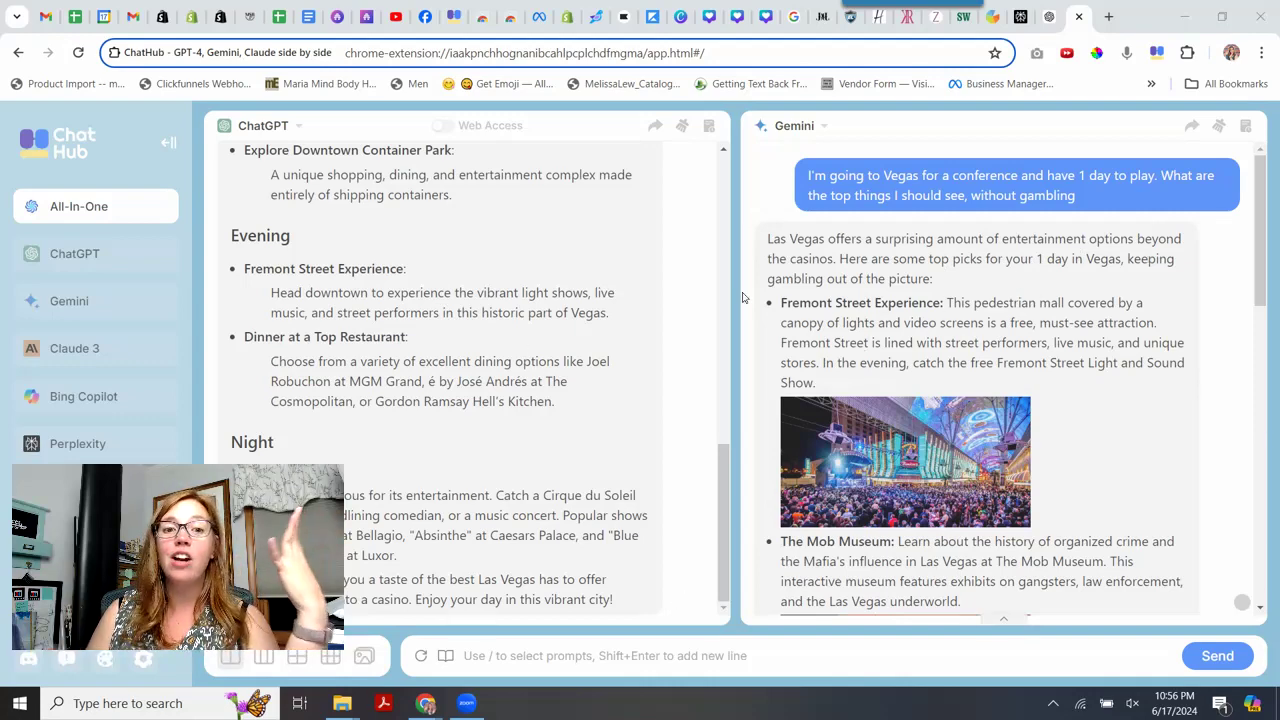
{"action": "scroll", "coordinate": [451, 288], "scroll_direction": "up", "scroll_amount": 5}
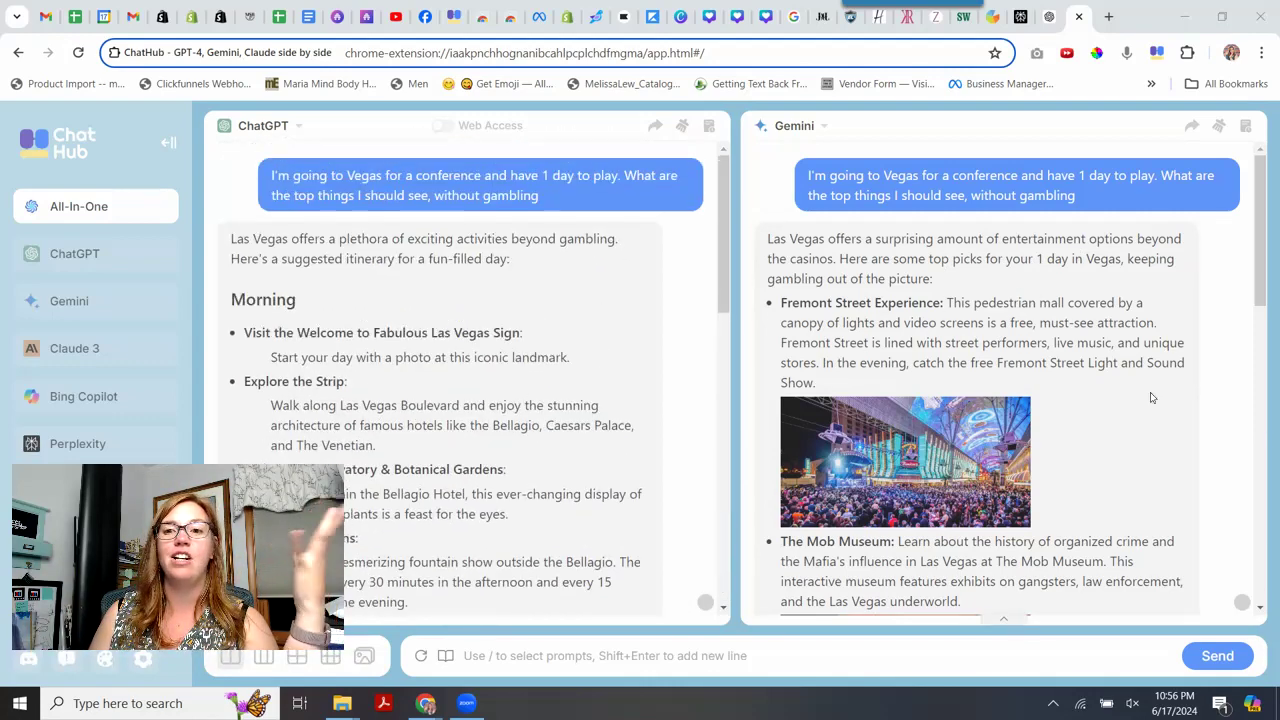
{"action": "scroll", "coordinate": [973, 376], "scroll_direction": "down", "scroll_amount": 1}
{"action": "scroll", "coordinate": [973, 376], "scroll_direction": "down", "scroll_amount": 3}
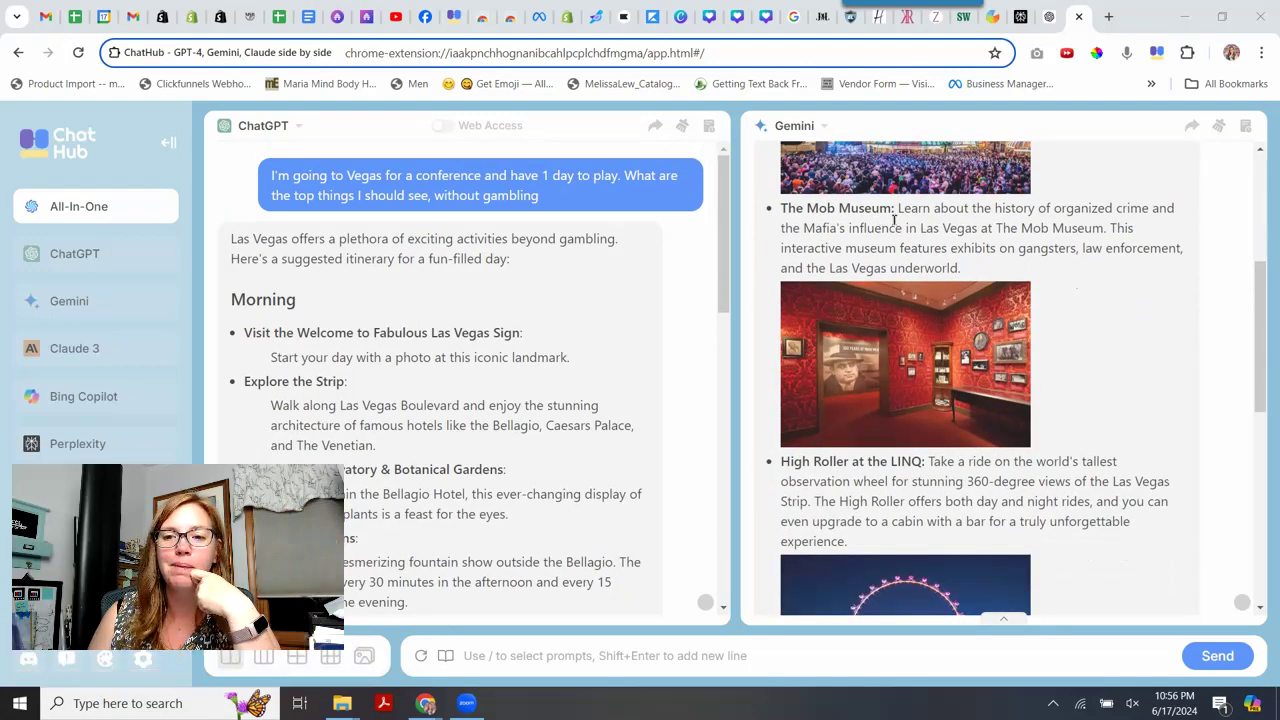
{"action": "scroll", "coordinate": [893, 219], "scroll_direction": "down", "scroll_amount": 3}
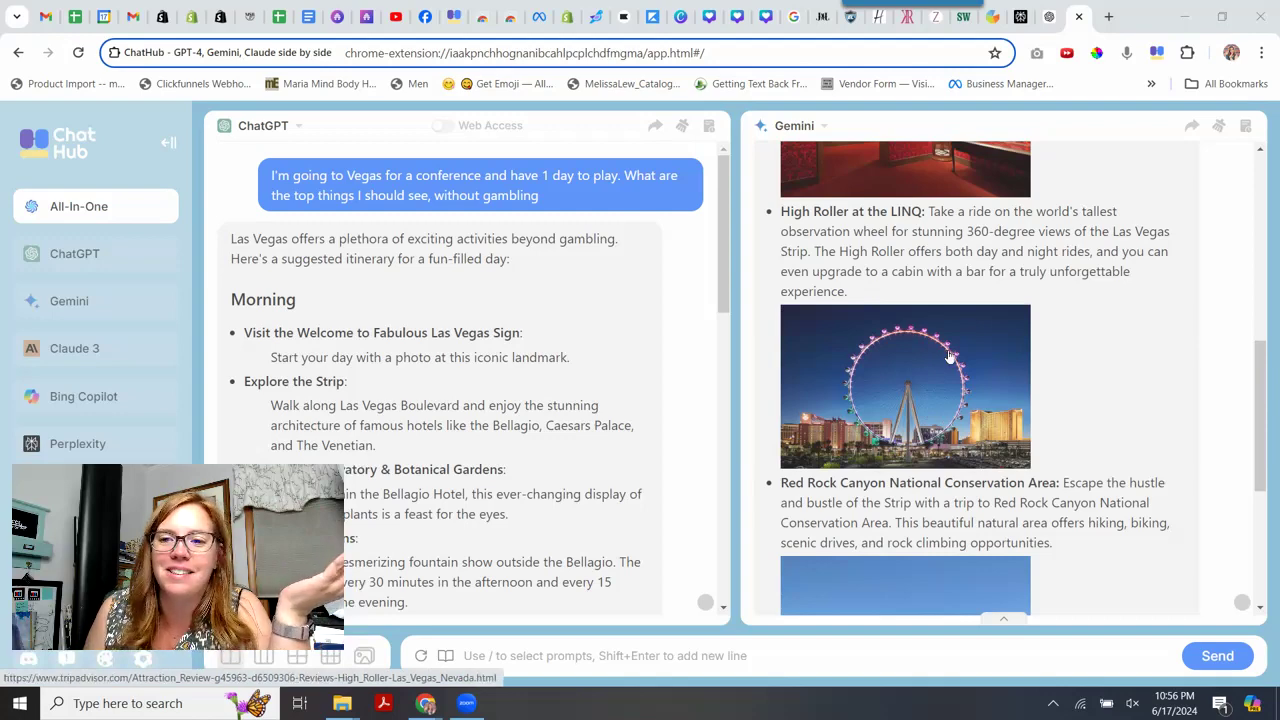
{"action": "scroll", "coordinate": [950, 356], "scroll_direction": "down", "scroll_amount": 4}
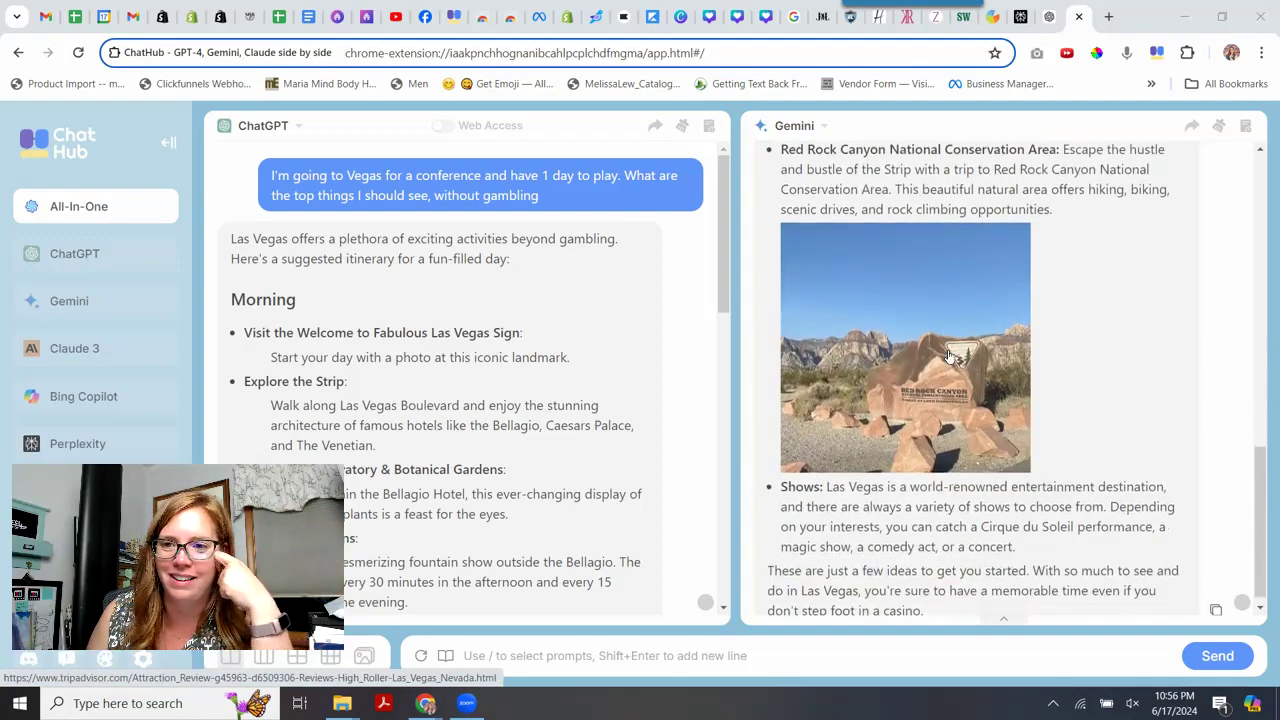
{"action": "scroll", "coordinate": [950, 356], "scroll_direction": "up", "scroll_amount": 1}
{"action": "scroll", "coordinate": [913, 238], "scroll_direction": "down", "scroll_amount": 1}
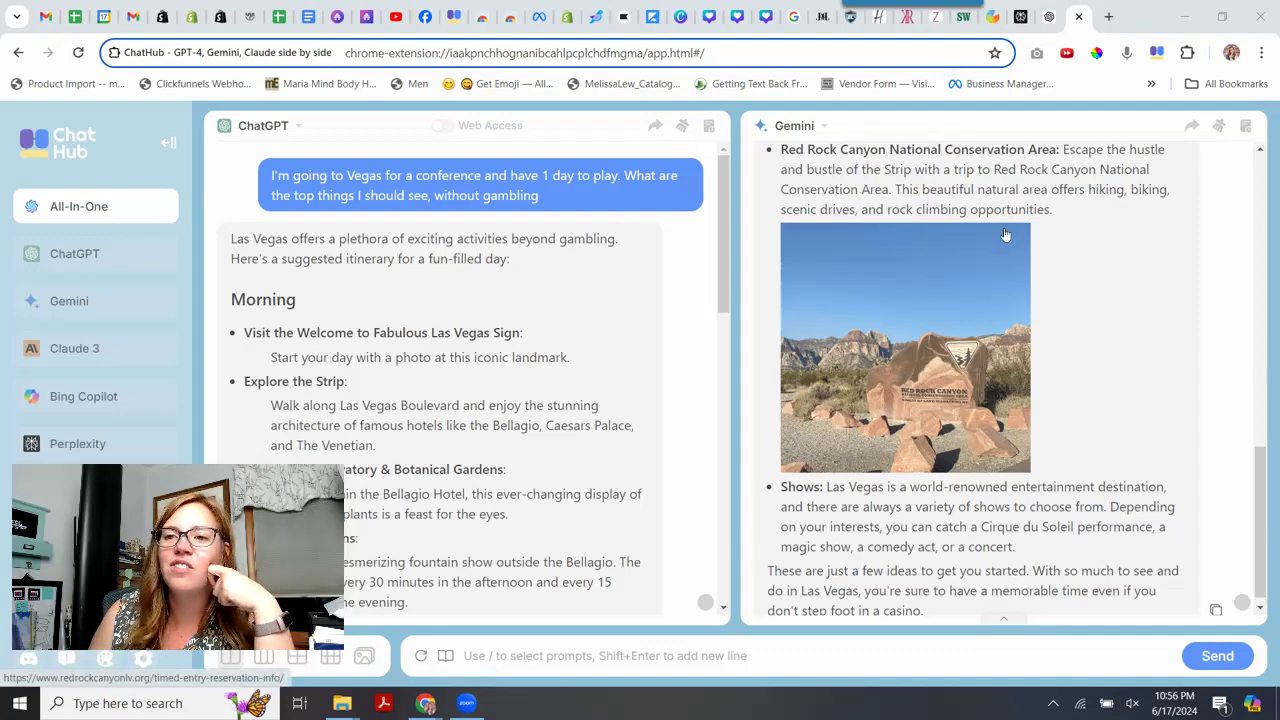
{"action": "scroll", "coordinate": [960, 400], "scroll_direction": "down", "scroll_amount": 1}
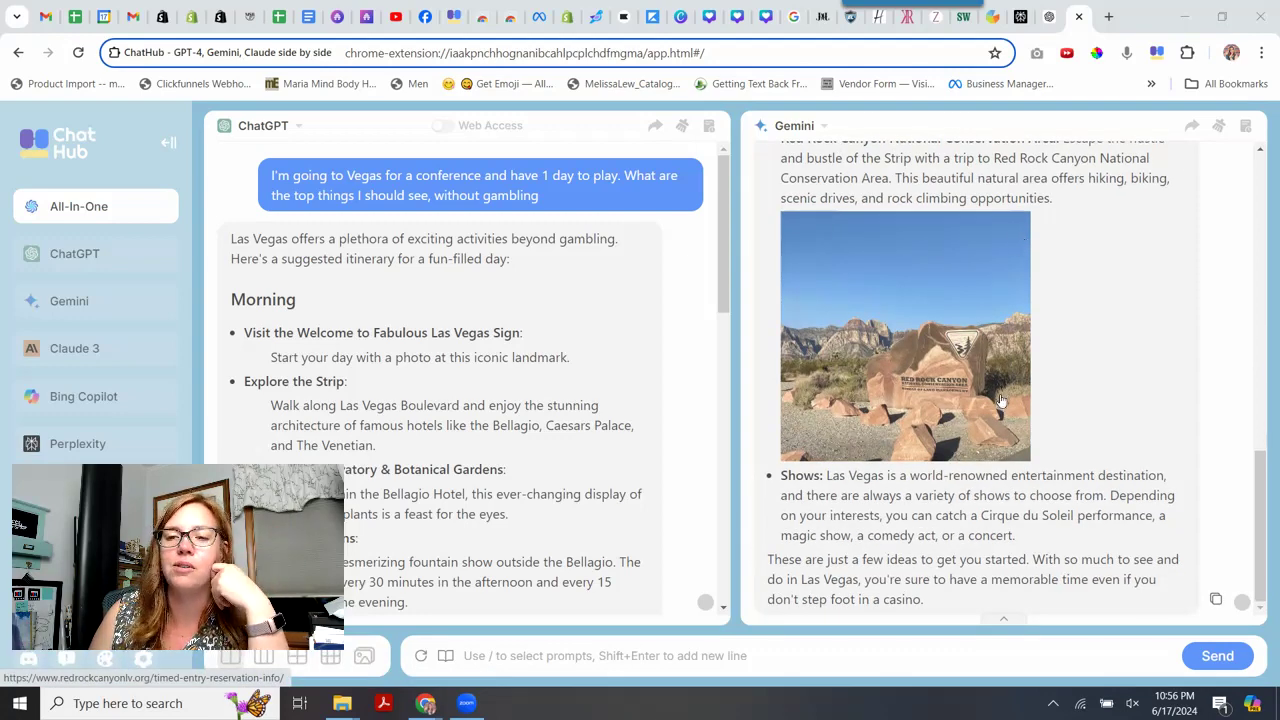
{"action": "scroll", "coordinate": [996, 408], "scroll_direction": "up", "scroll_amount": 6}
{"action": "scroll", "coordinate": [1001, 401], "scroll_direction": "up", "scroll_amount": 1}
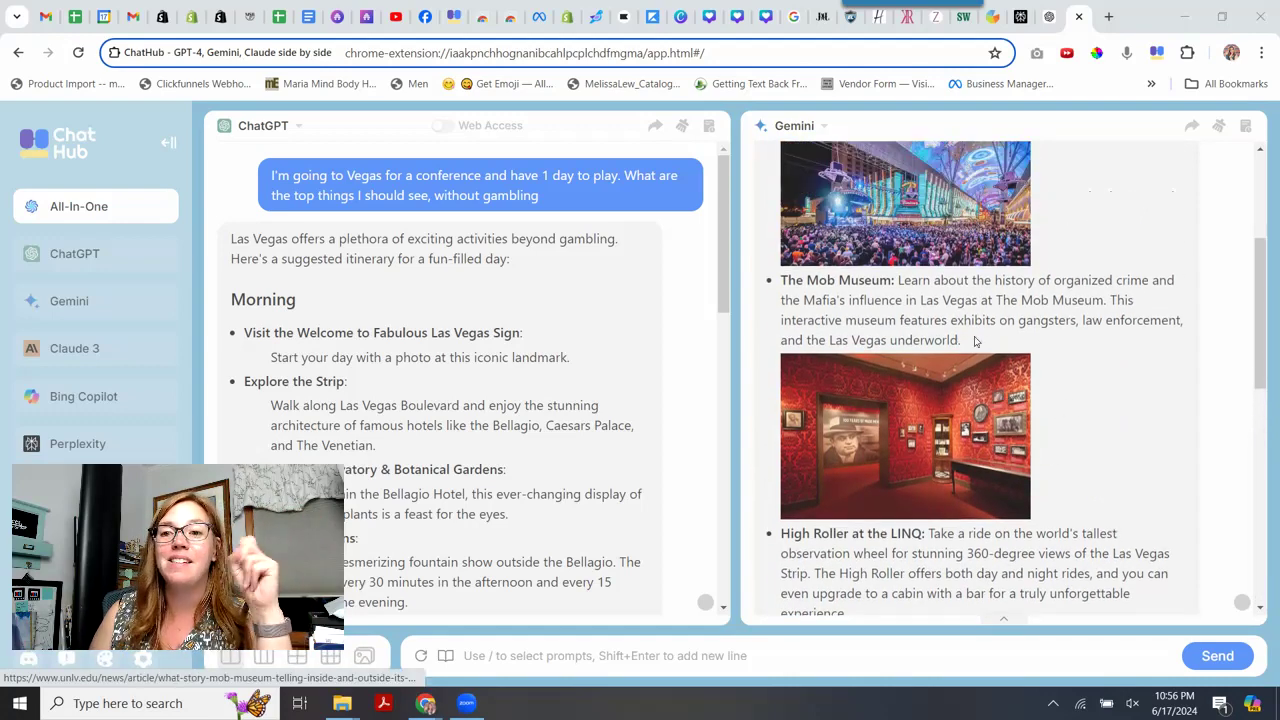
{"action": "scroll", "coordinate": [973, 318], "scroll_direction": "up", "scroll_amount": 3}
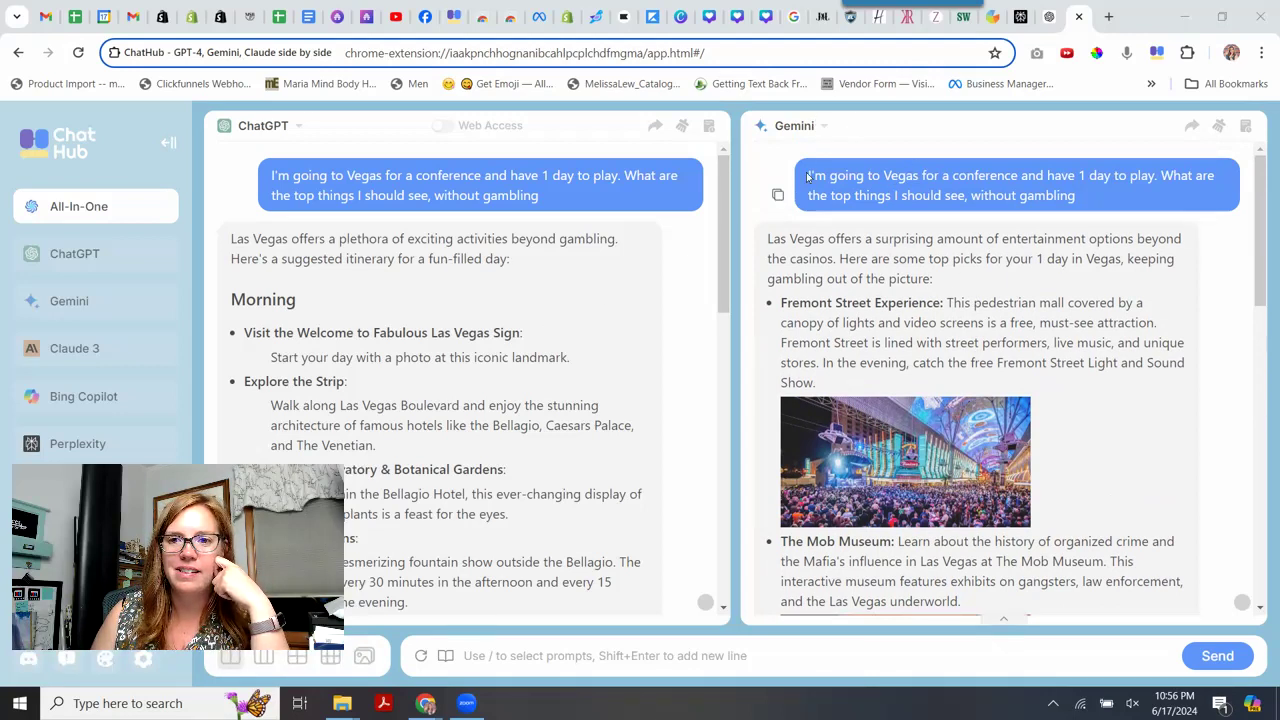
Switch the second pane to Perplexity and resend the Vegas no-gambling sightseeing question.
{"action": "left_click", "coordinate": [820, 127]}
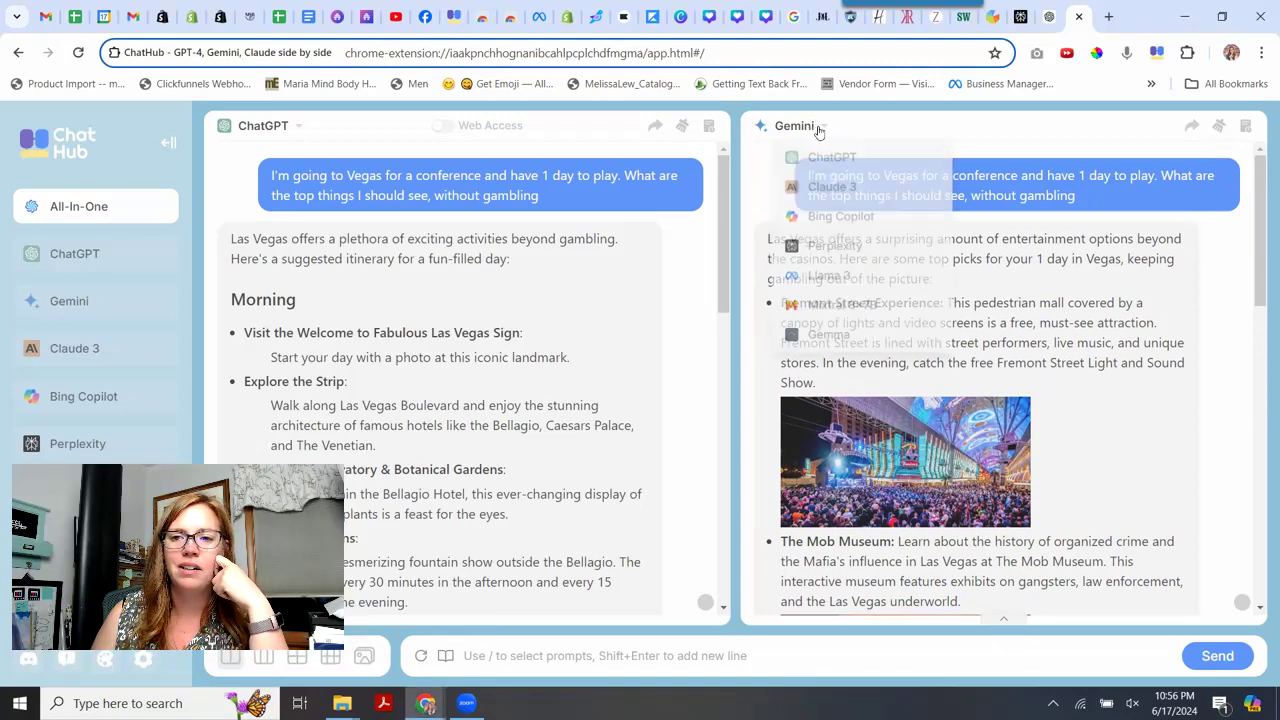
{"action": "left_click", "coordinate": [835, 250]}
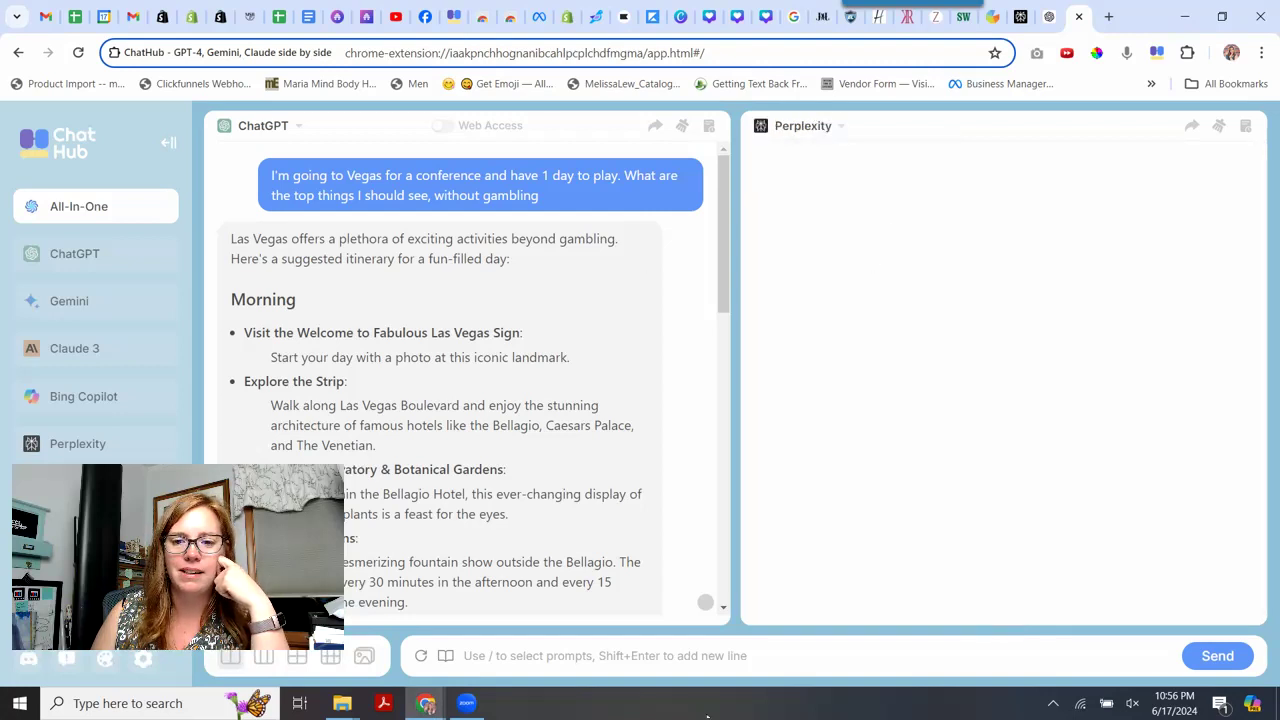
{"action": "type", "text": "I'm going to Vegas for a conference and have 1 day to play. What are the top things I should see, without gambling"}
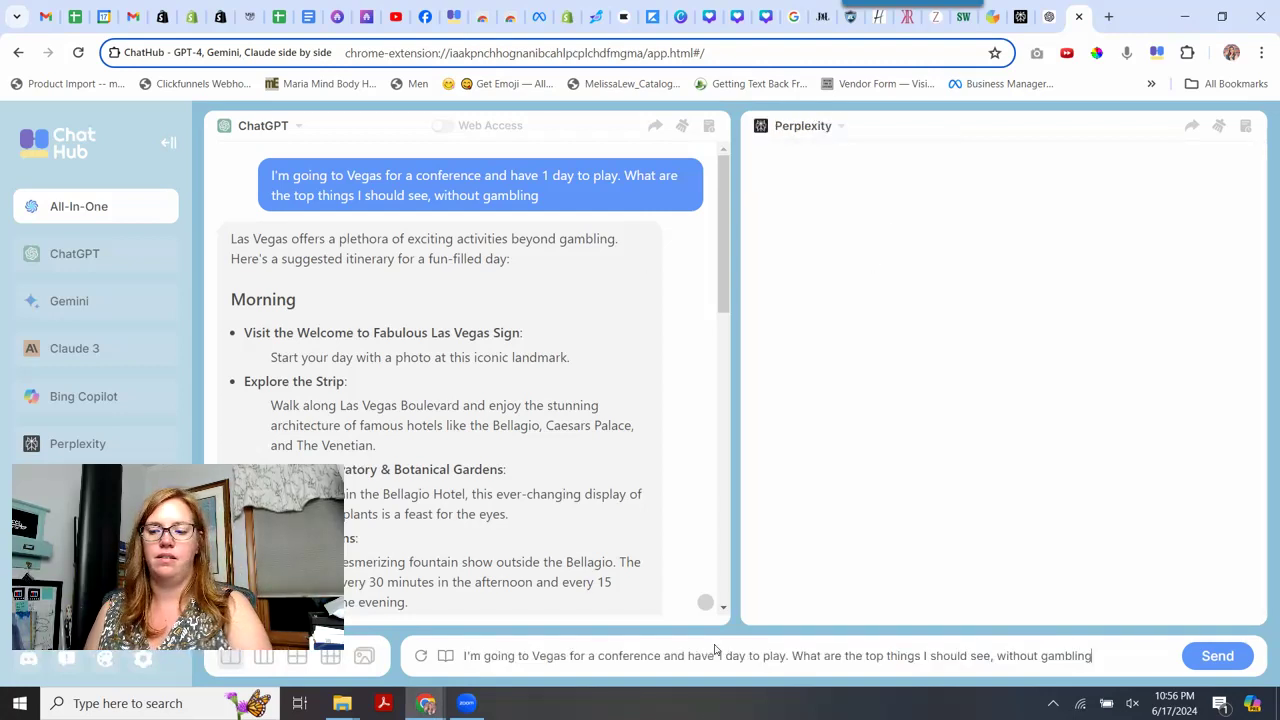
{"action": "key", "text": "Return"}
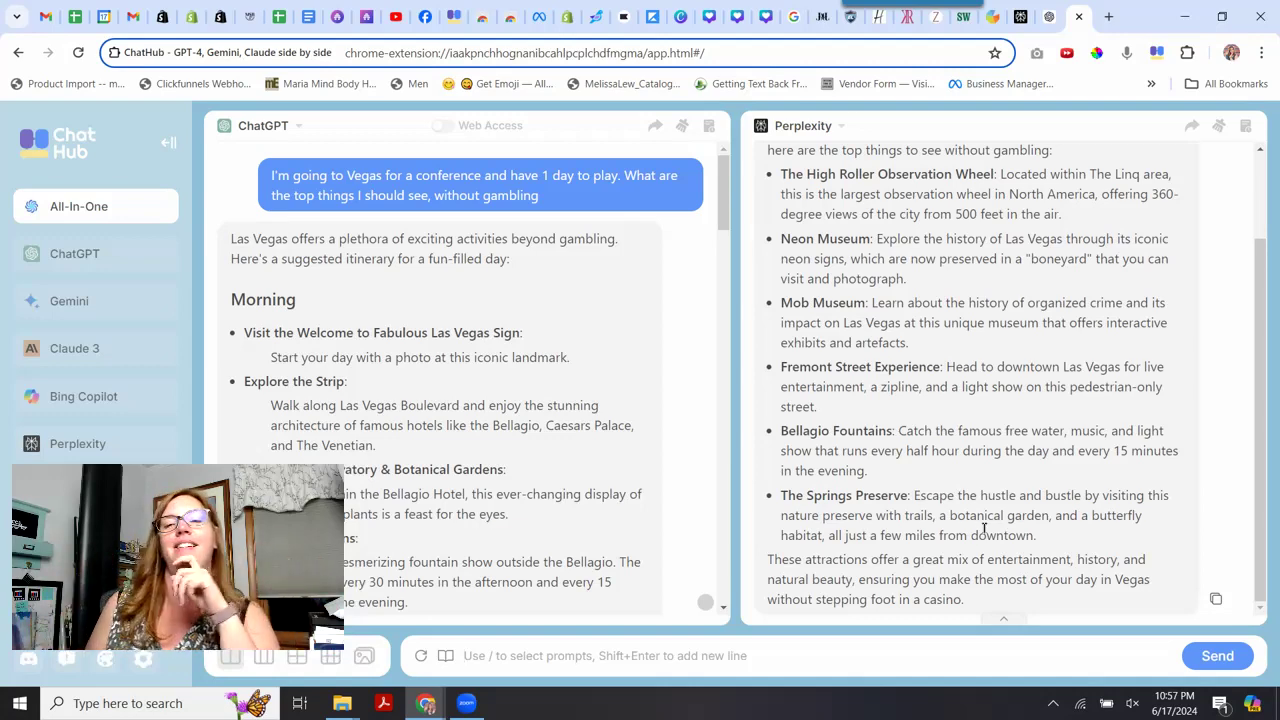
{"action": "scroll", "coordinate": [951, 418], "scroll_direction": "up", "scroll_amount": 1}
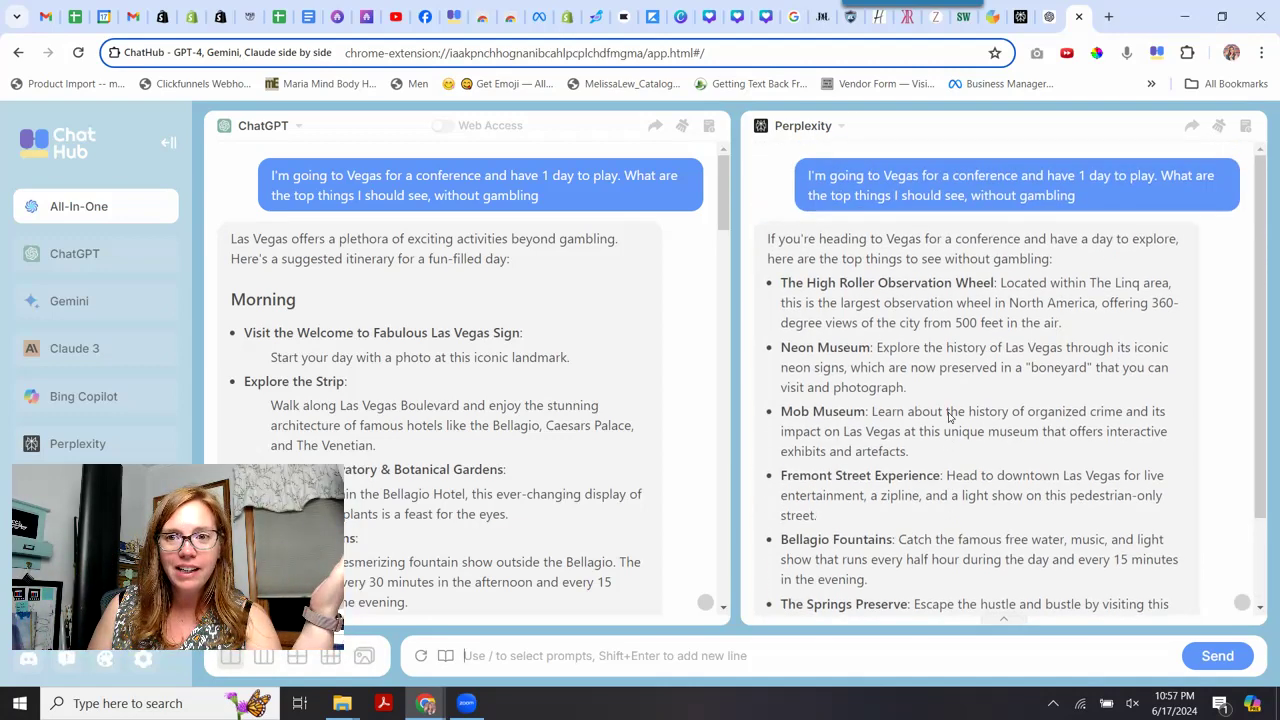